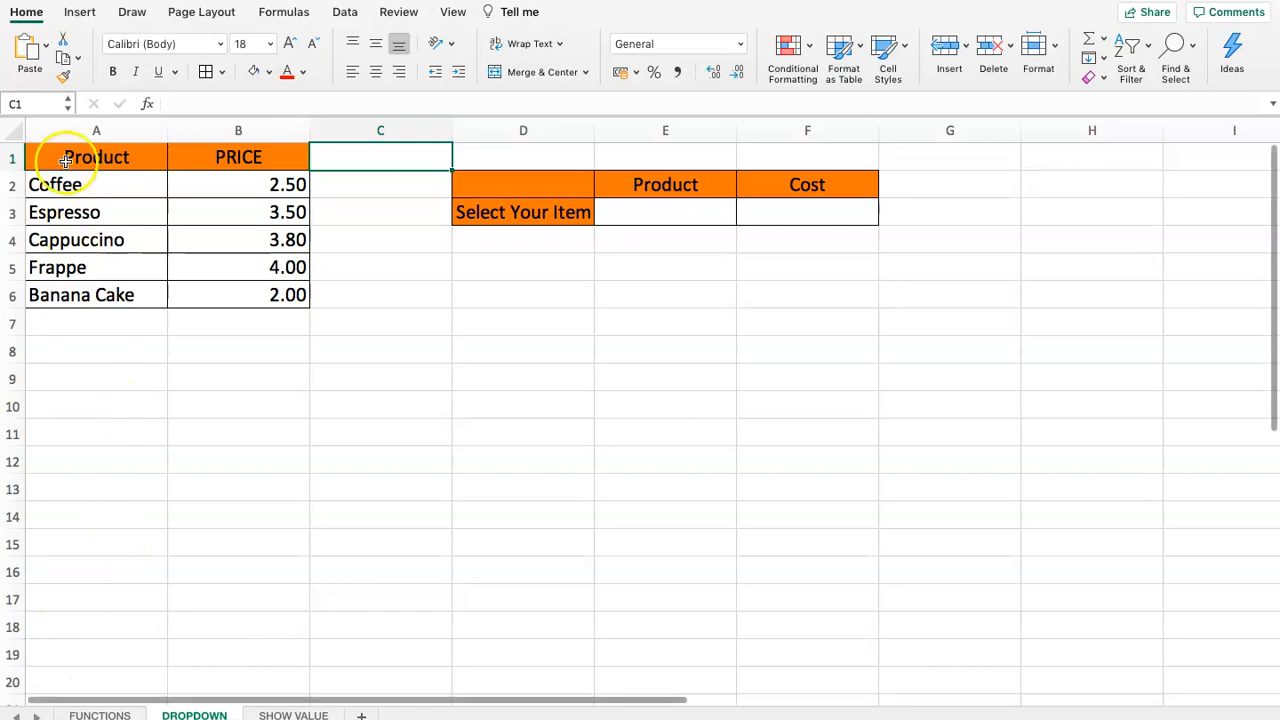
Examine the product and price table in A1:B6 and the empty Product and Cost cells E3 and F3
drag(63, 156, 221, 294)
click(331, 272)
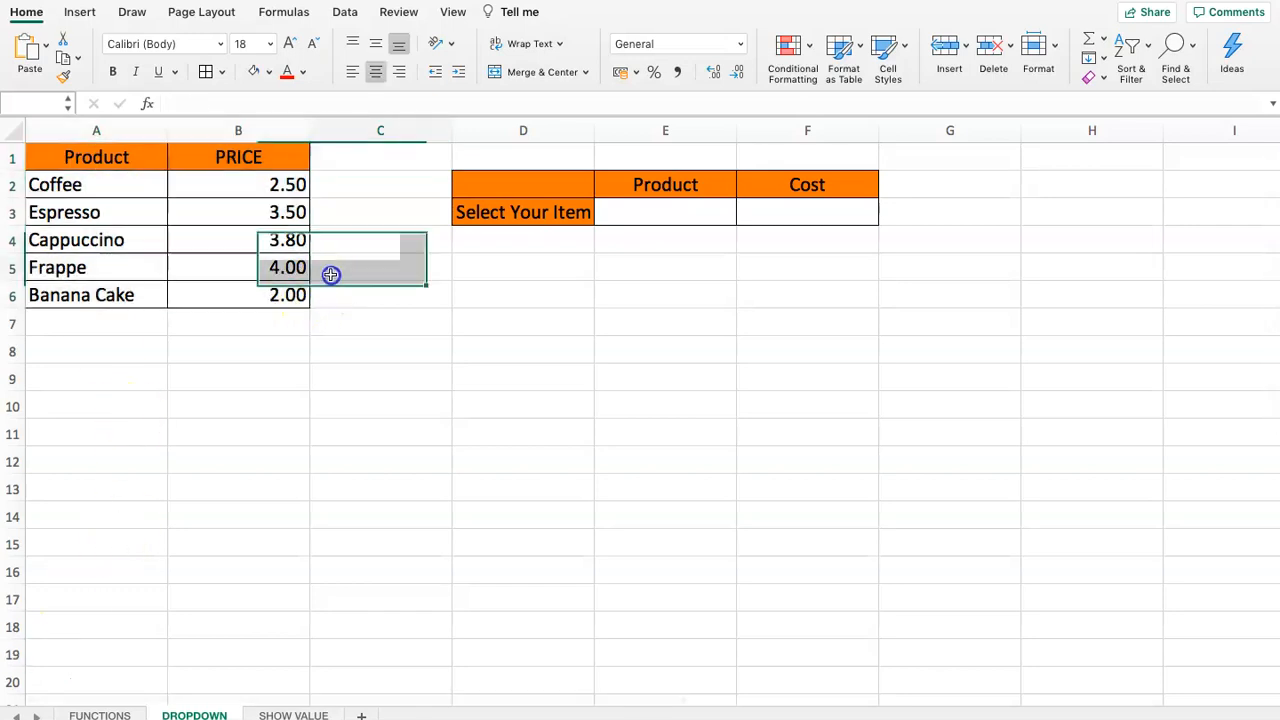
drag(150, 192, 109, 286)
drag(212, 190, 234, 295)
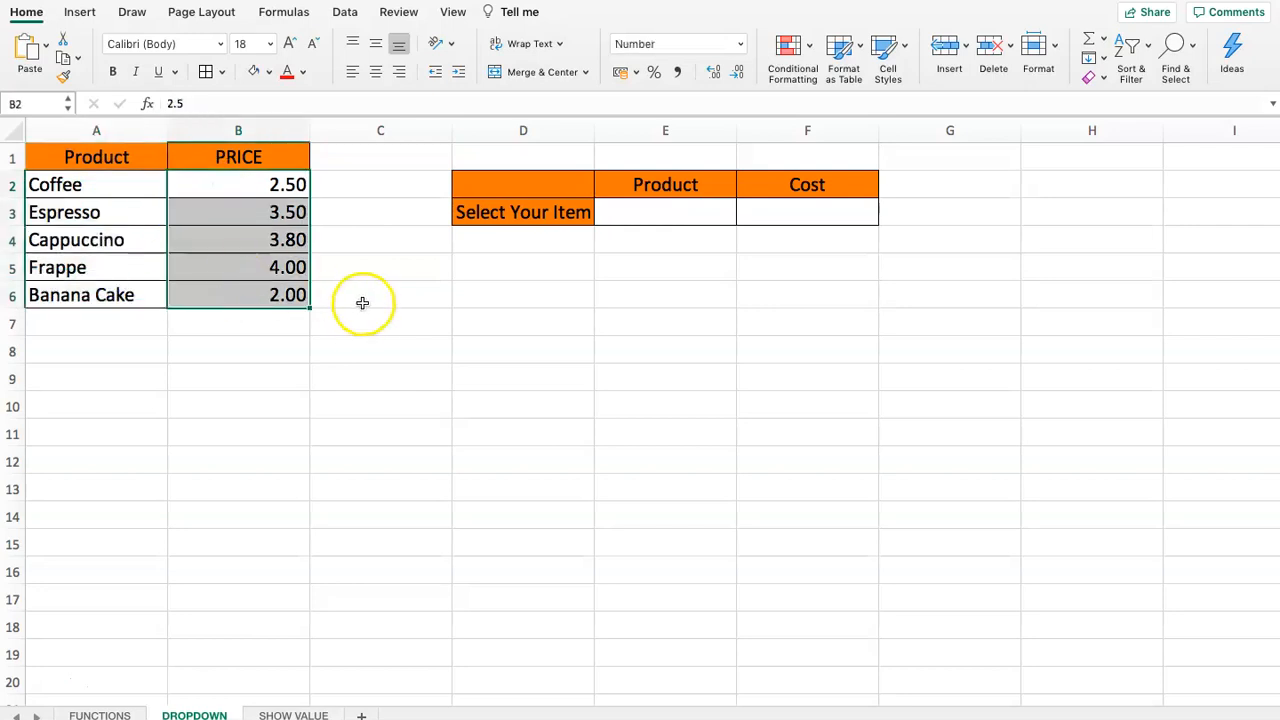
click(666, 212)
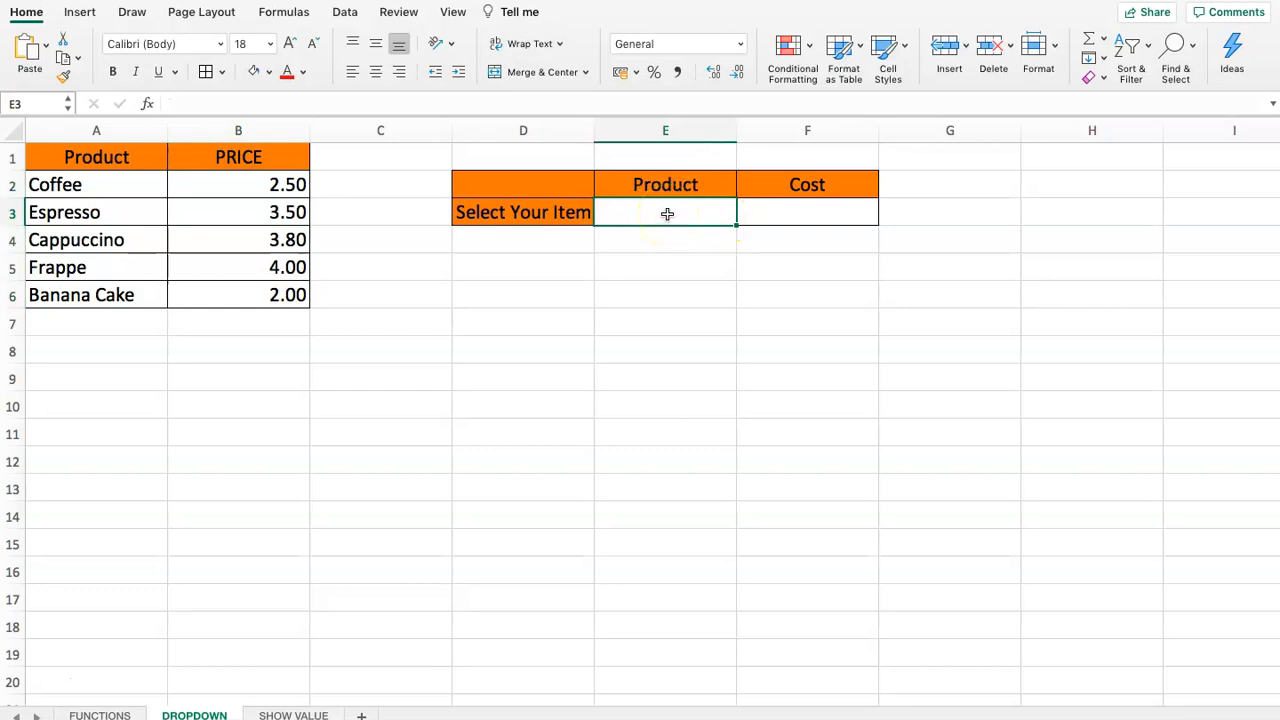
drag(60, 186, 91, 295)
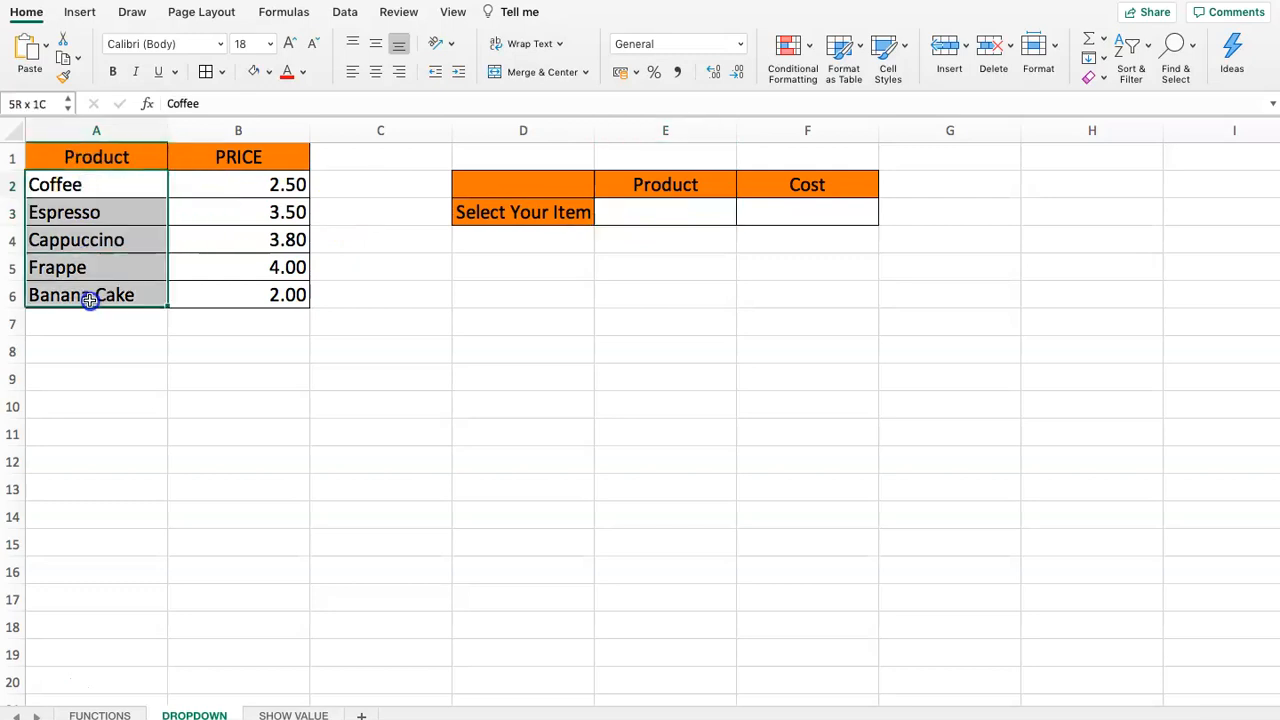
click(677, 214)
click(773, 210)
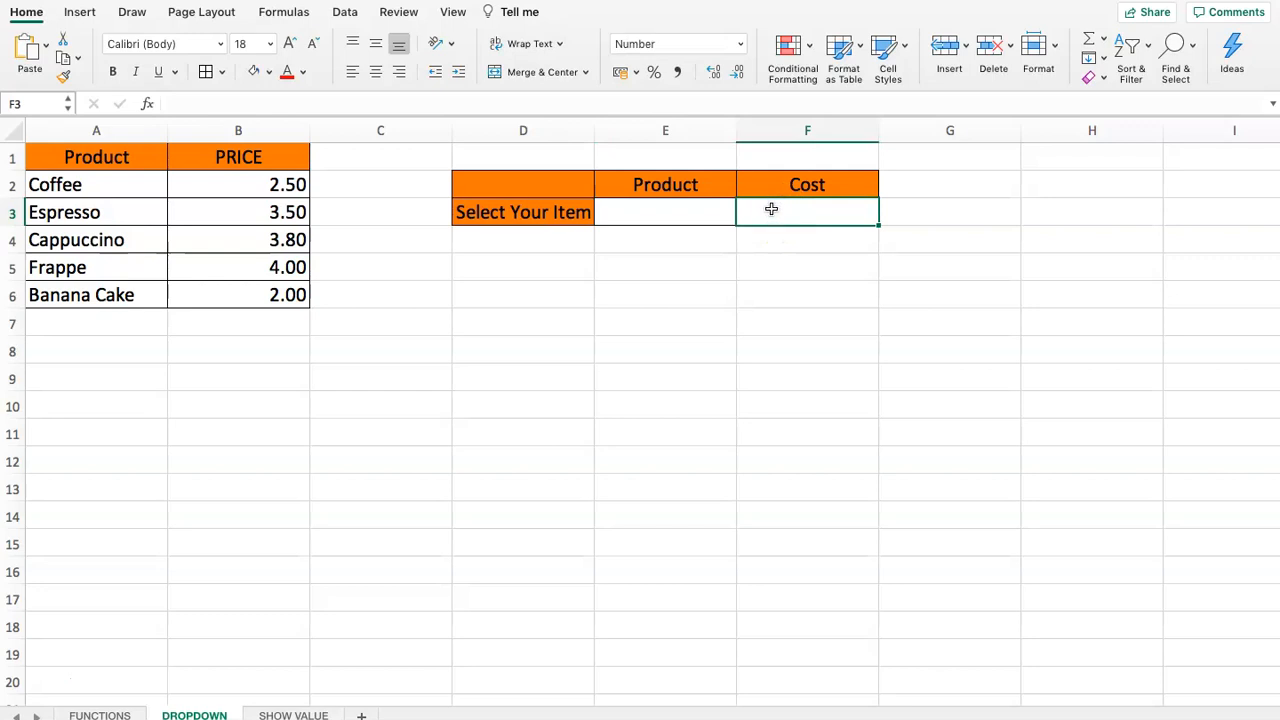
click(86, 212)
drag(656, 215, 801, 214)
click(801, 214)
Set the data validation of the empty Product cell E3 to allow a List
click(701, 210)
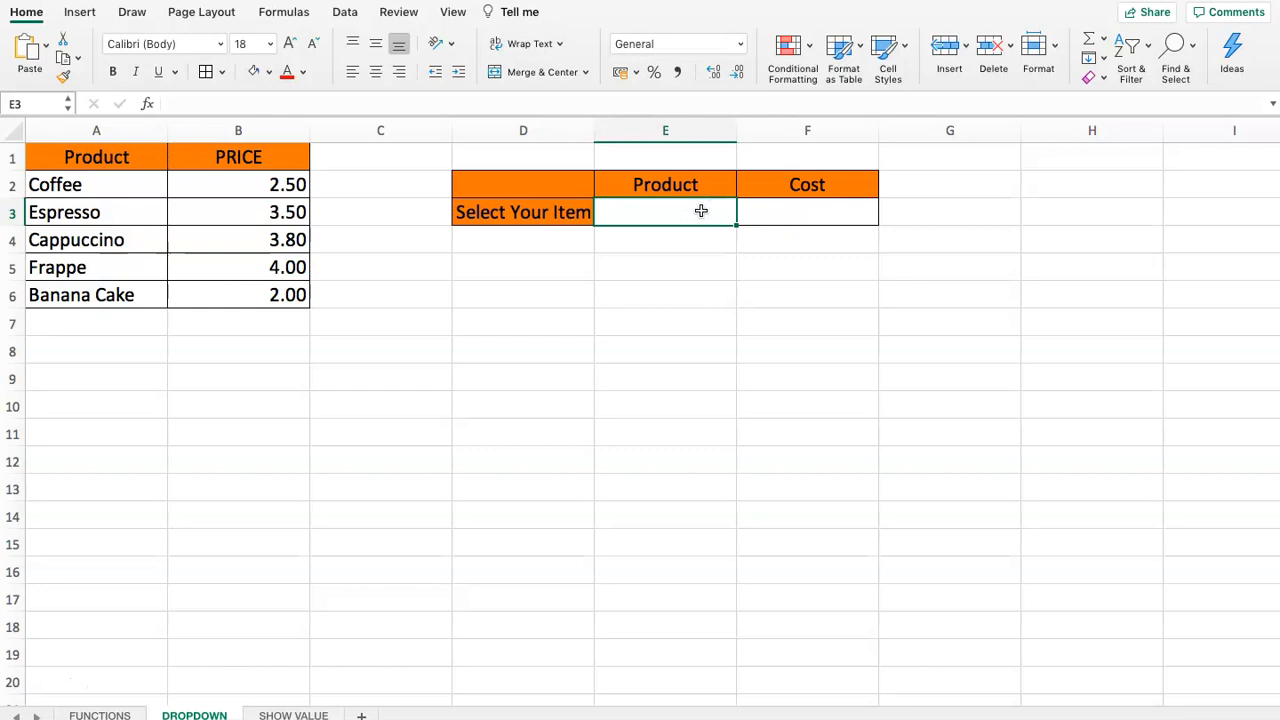
click(726, 215)
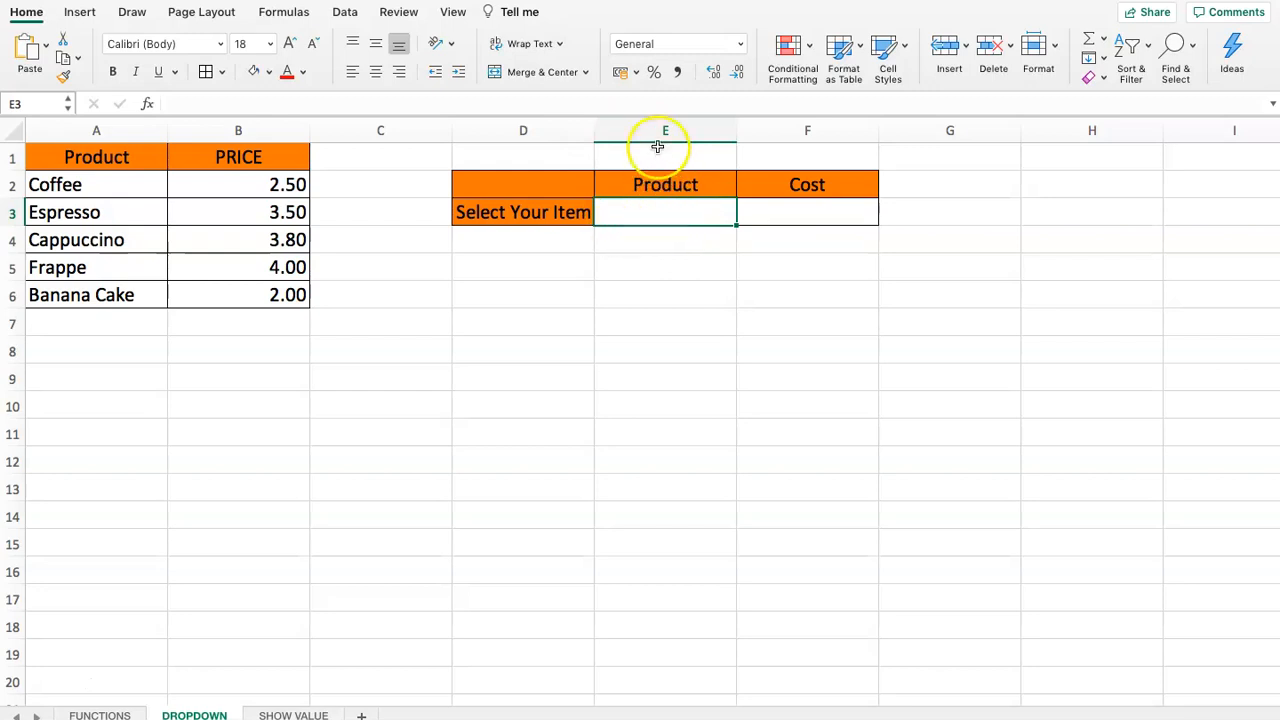
click(625, 215)
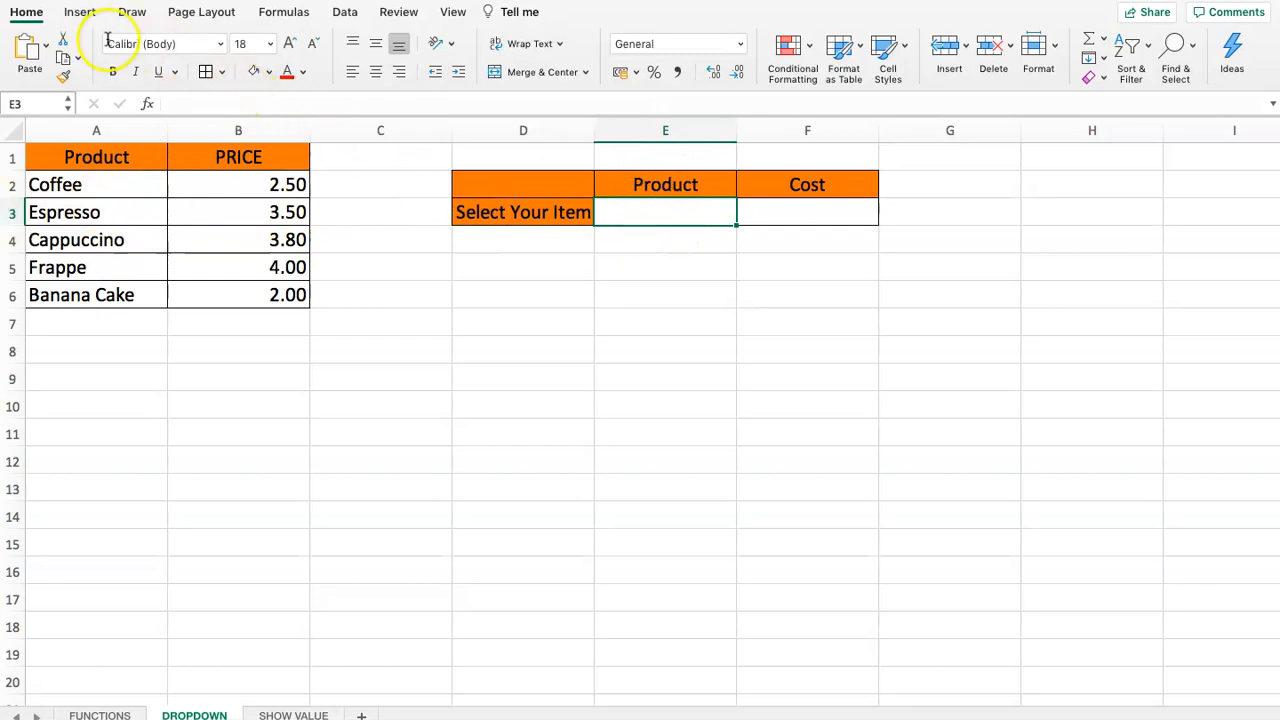
click(344, 13)
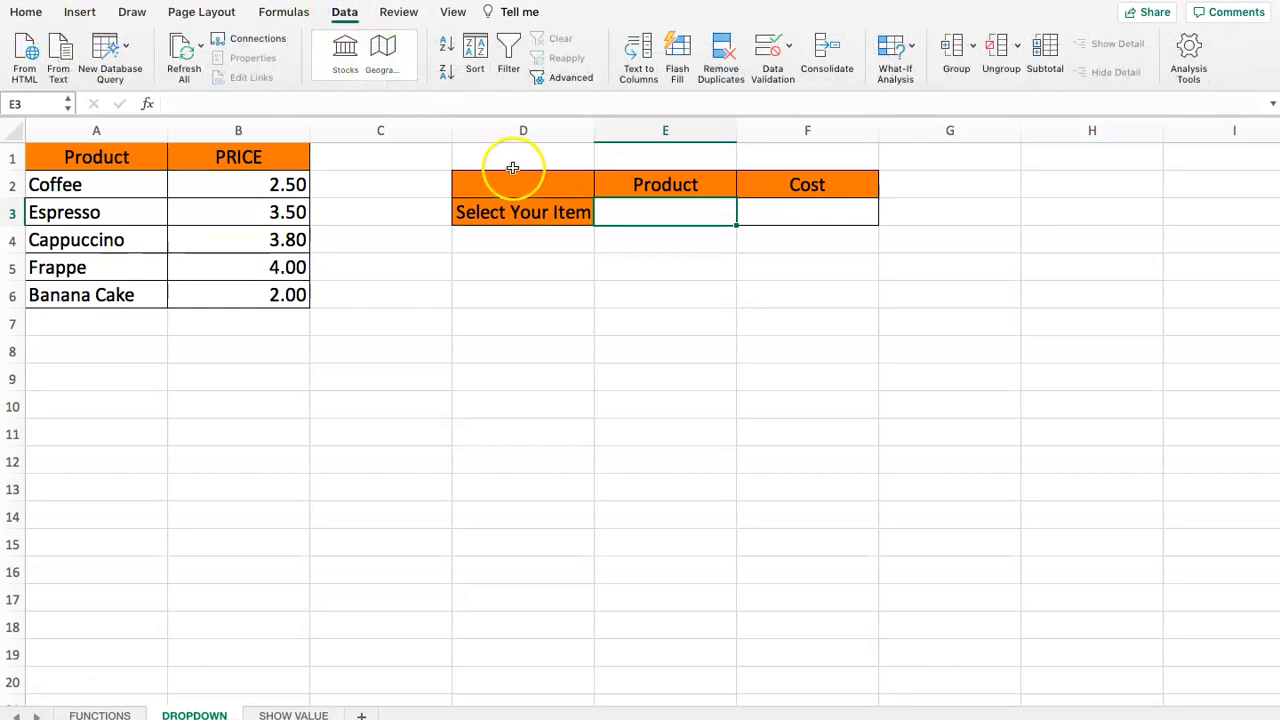
click(767, 50)
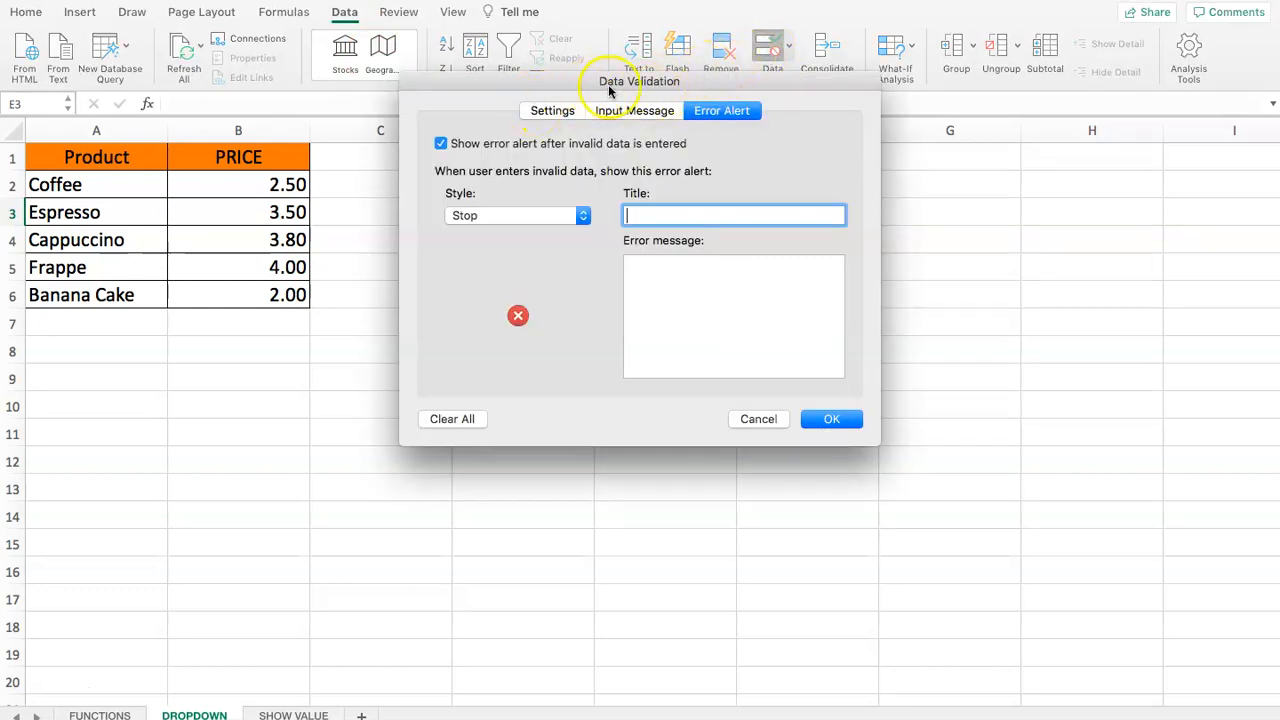
click(553, 111)
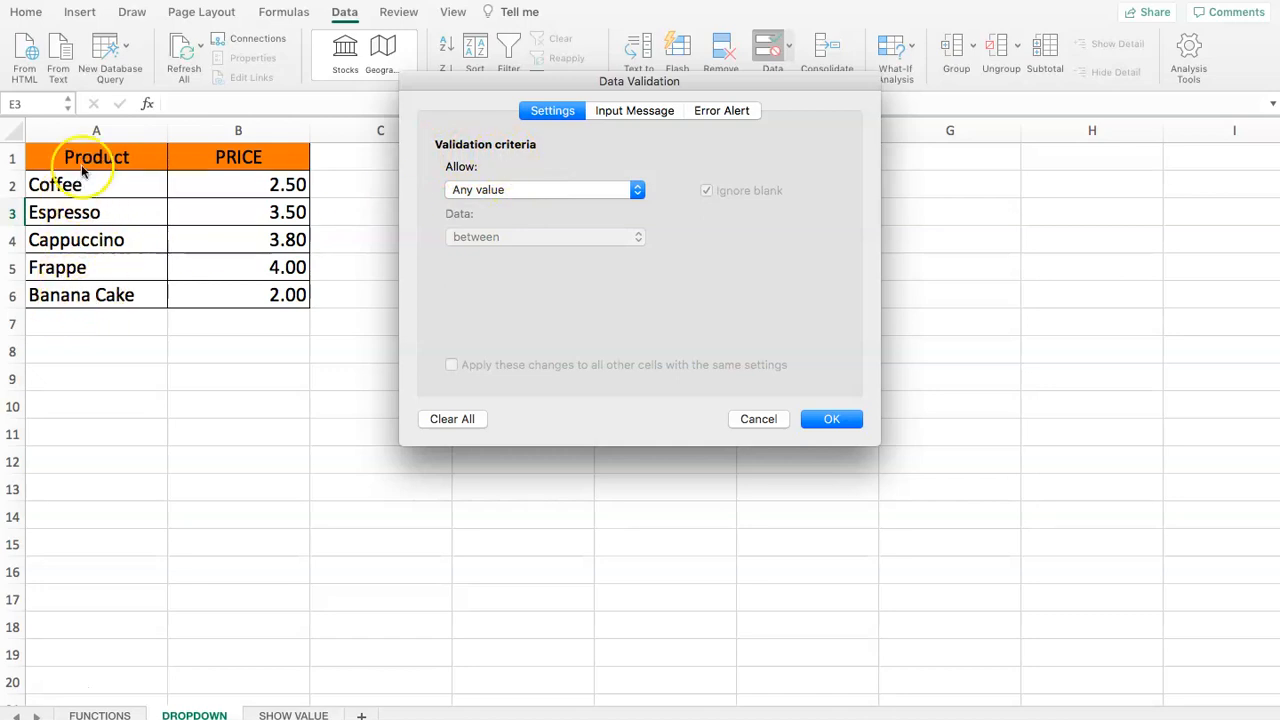
click(517, 189)
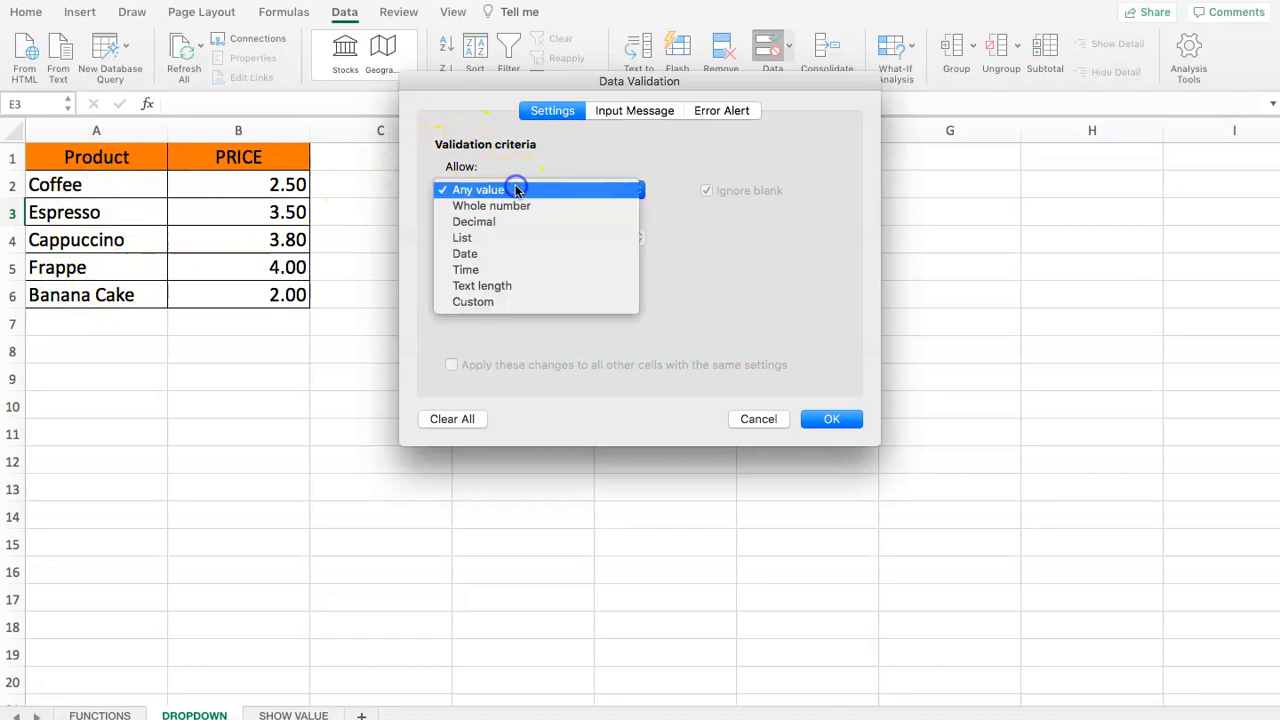
click(515, 239)
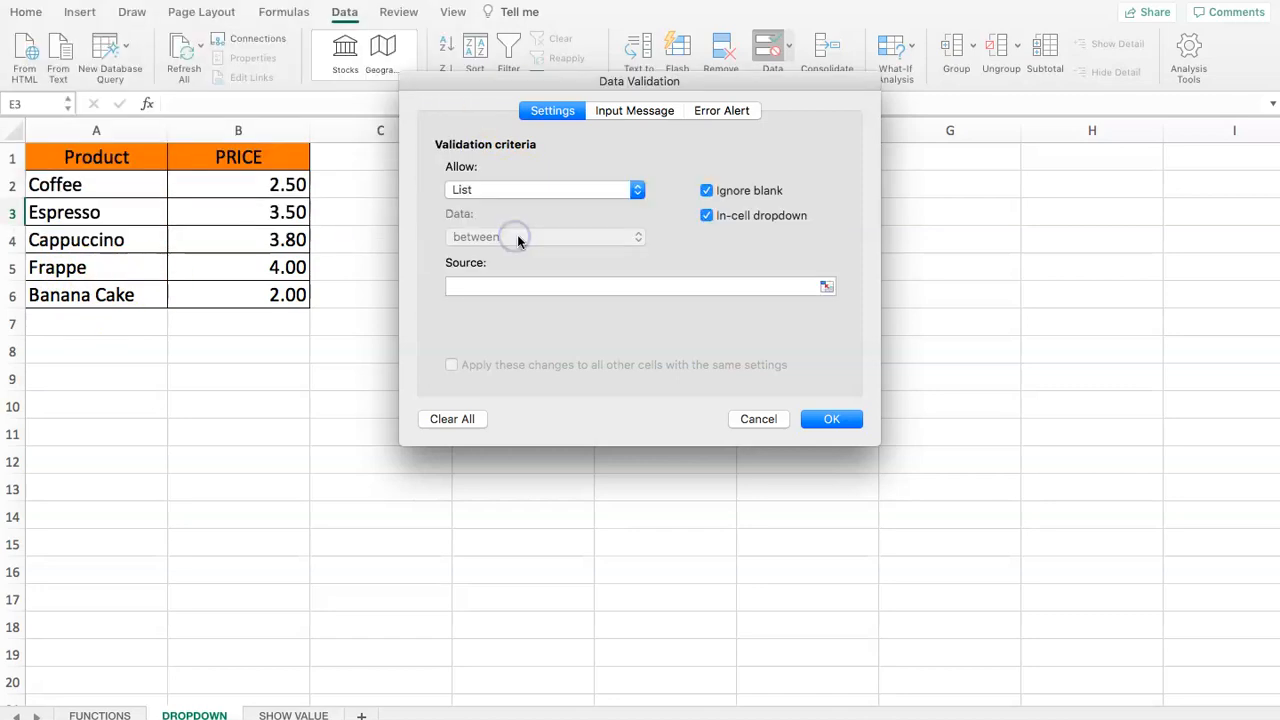
Use the product names in $A$2:$A$6 as the list source and apply the validation to E3
click(492, 281)
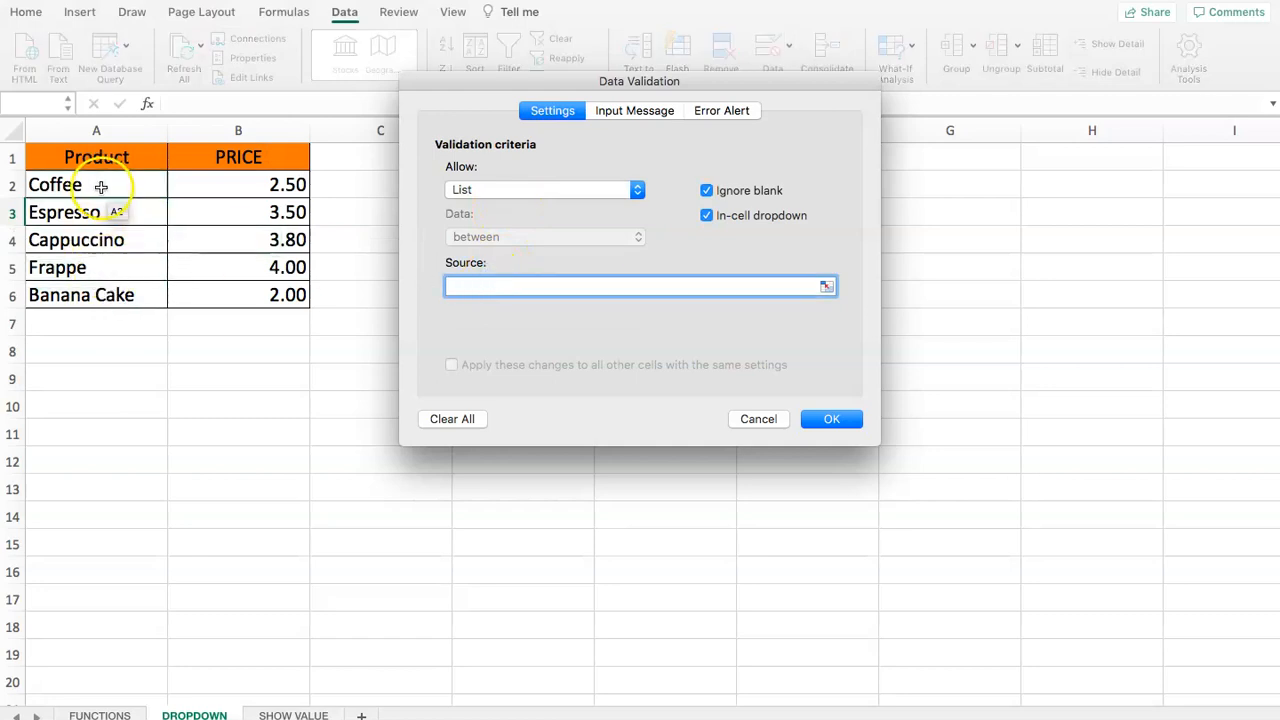
click(825, 288)
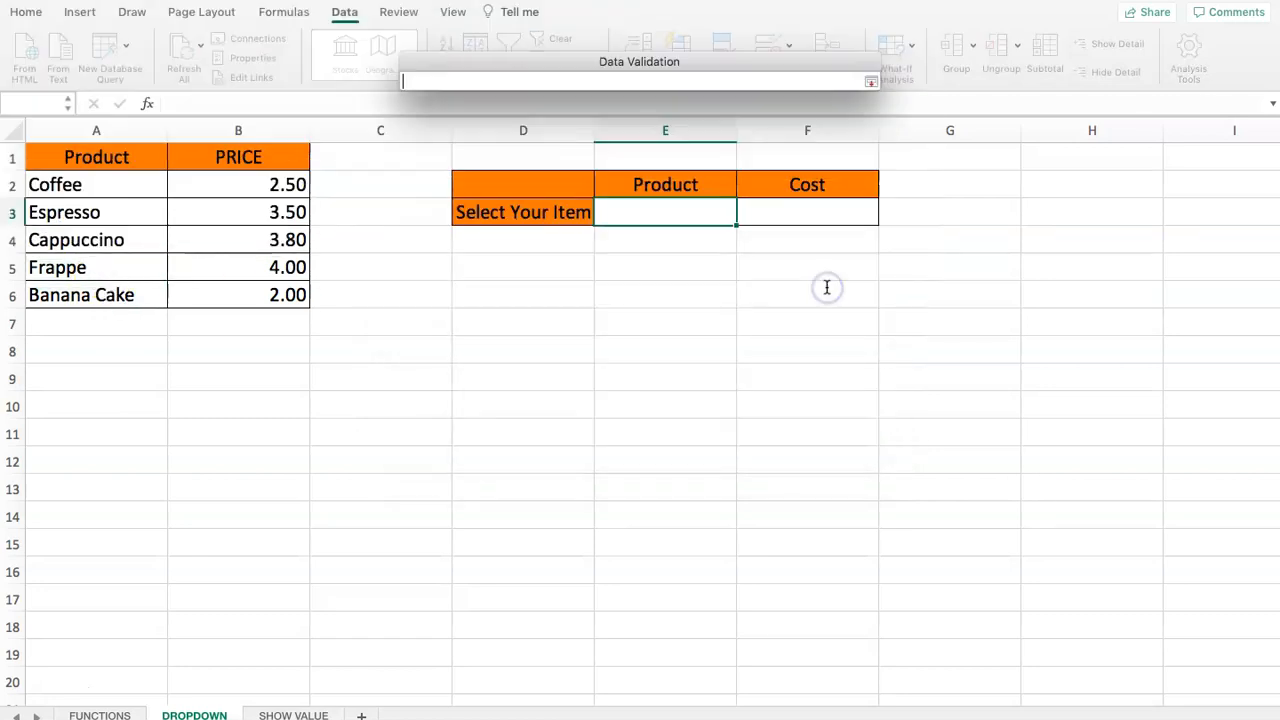
drag(79, 186, 120, 300)
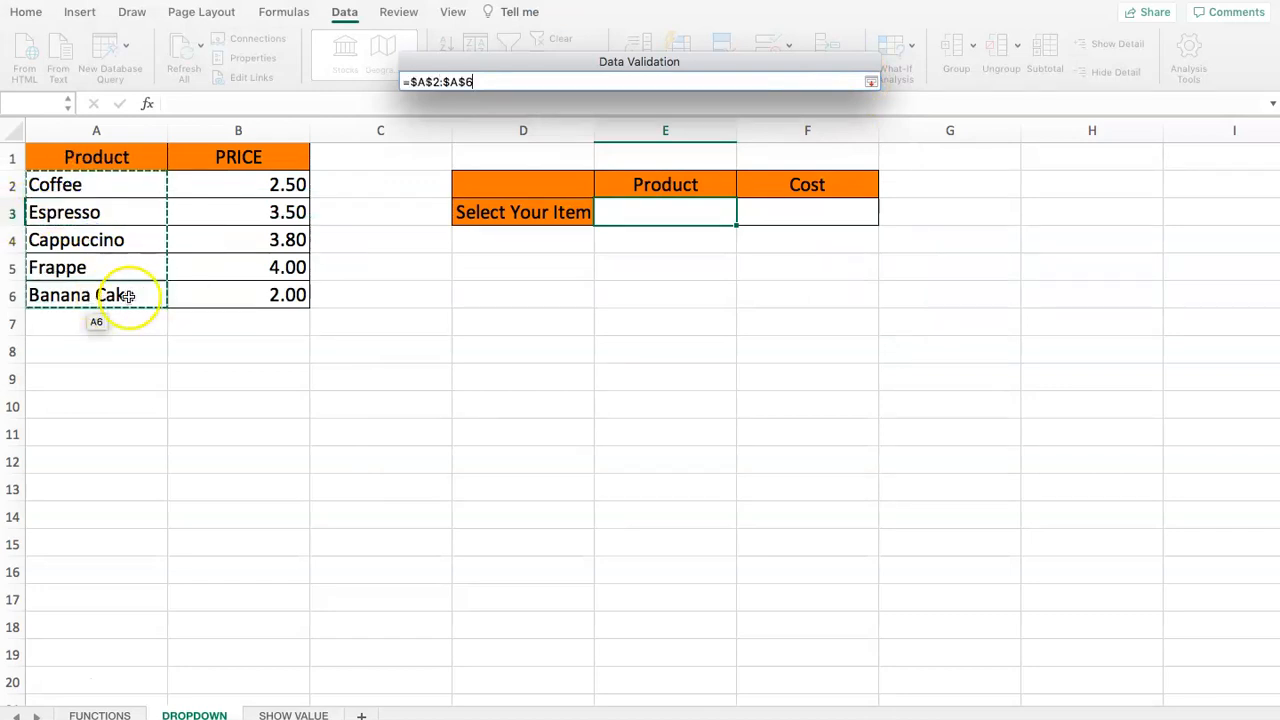
click(460, 86)
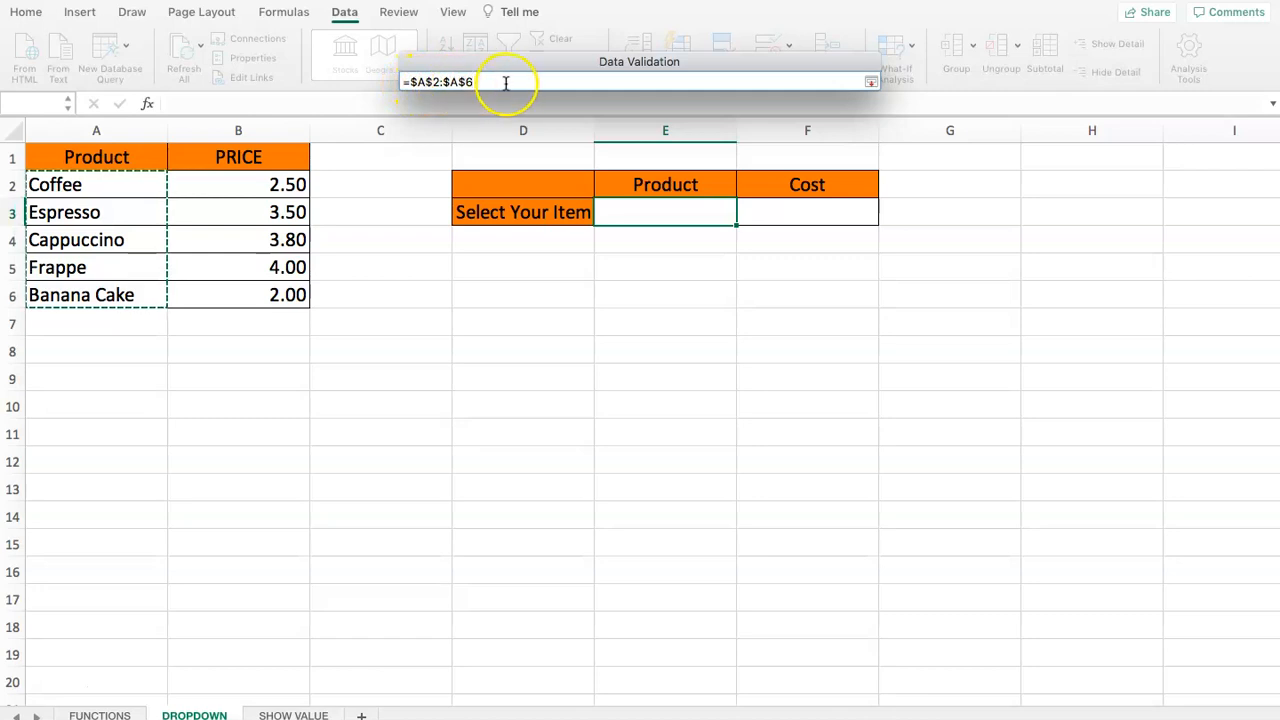
key(Return)
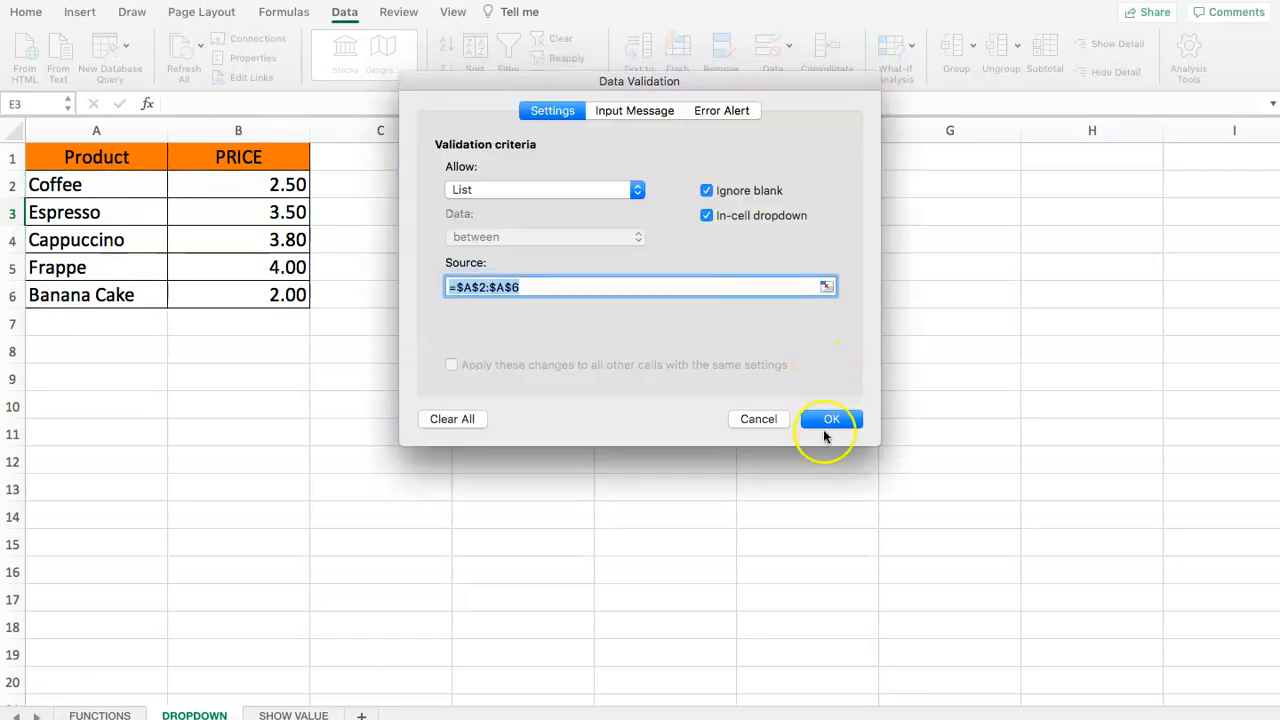
click(825, 433)
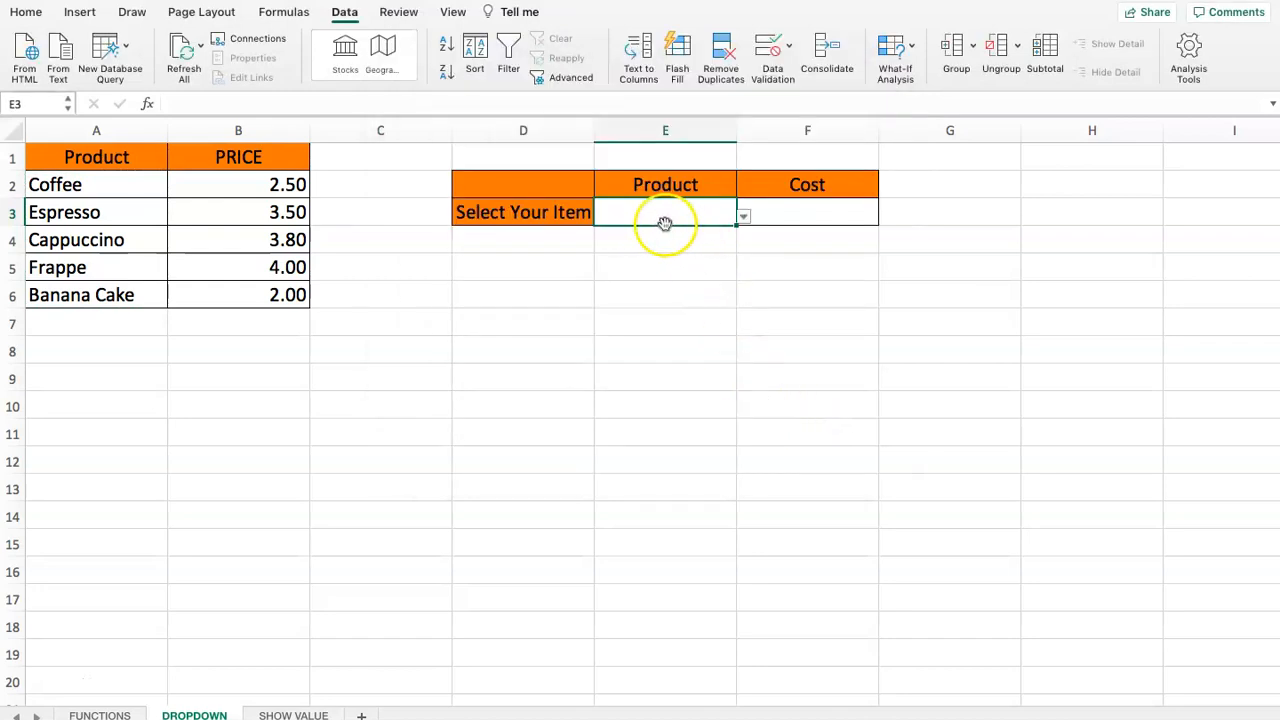
Choose Frappe from the dropdown in E3 and rename the product in A5 to Frappes
click(741, 216)
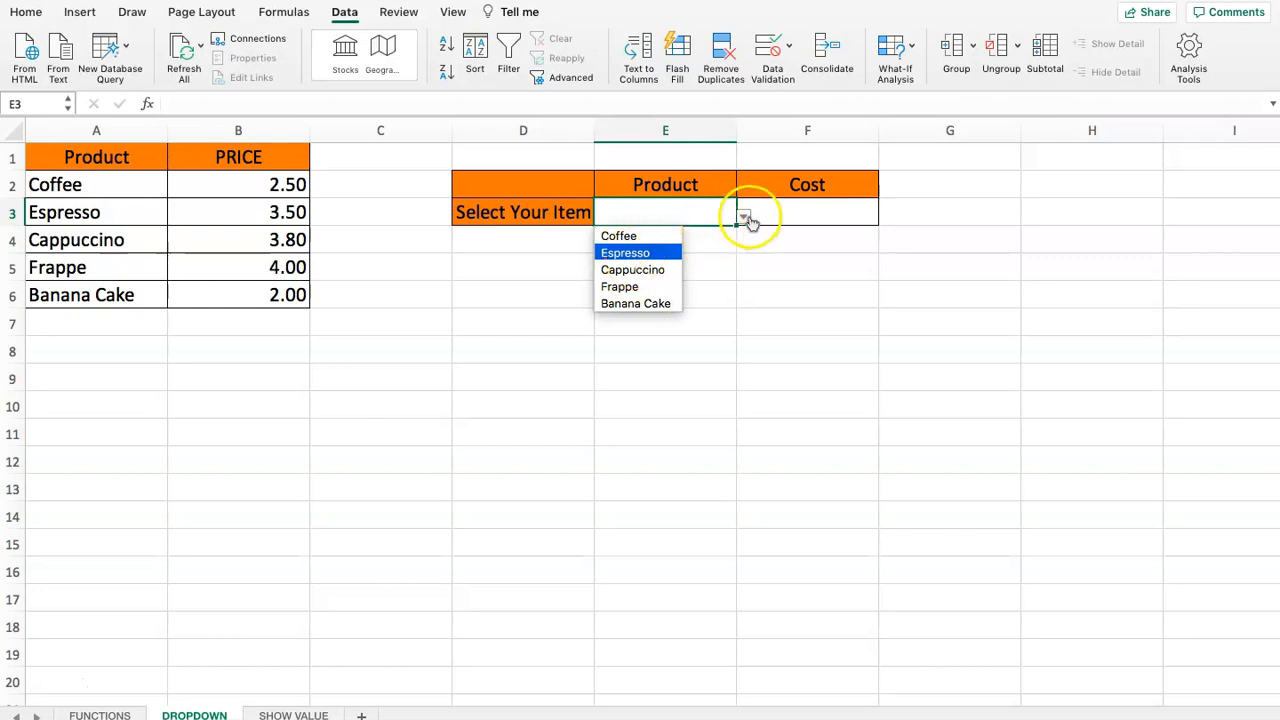
click(639, 287)
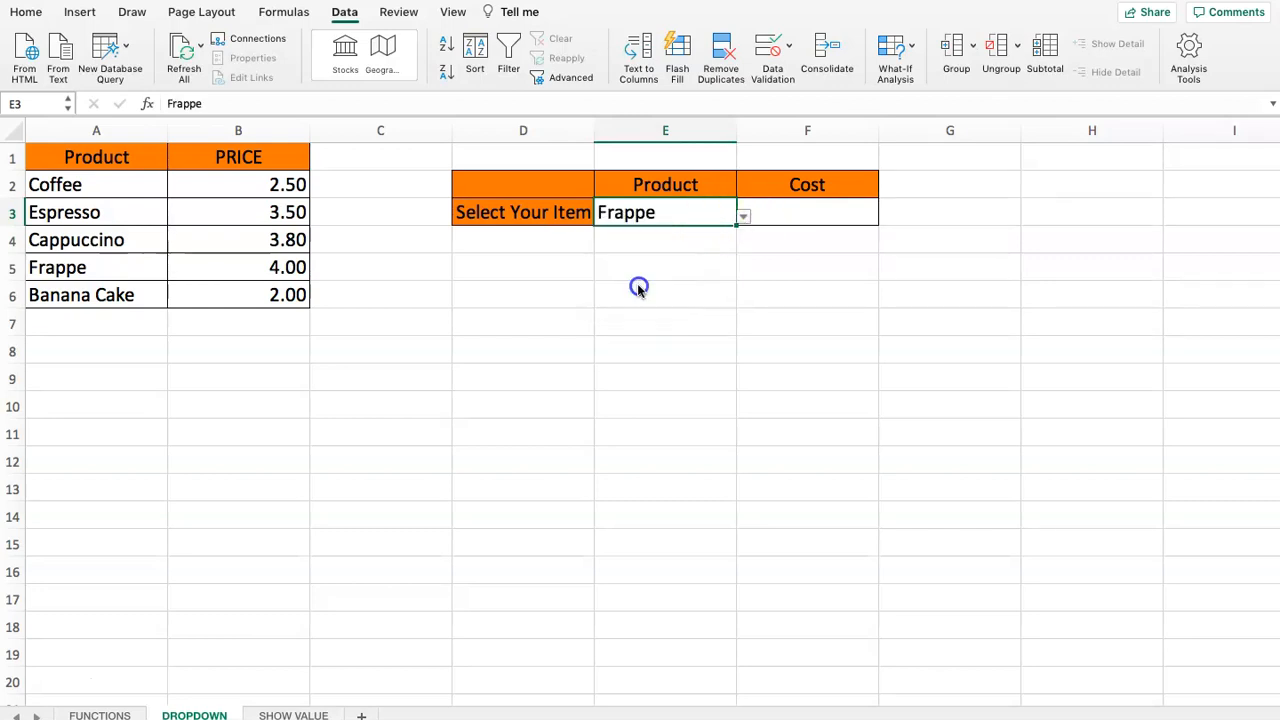
click(45, 264)
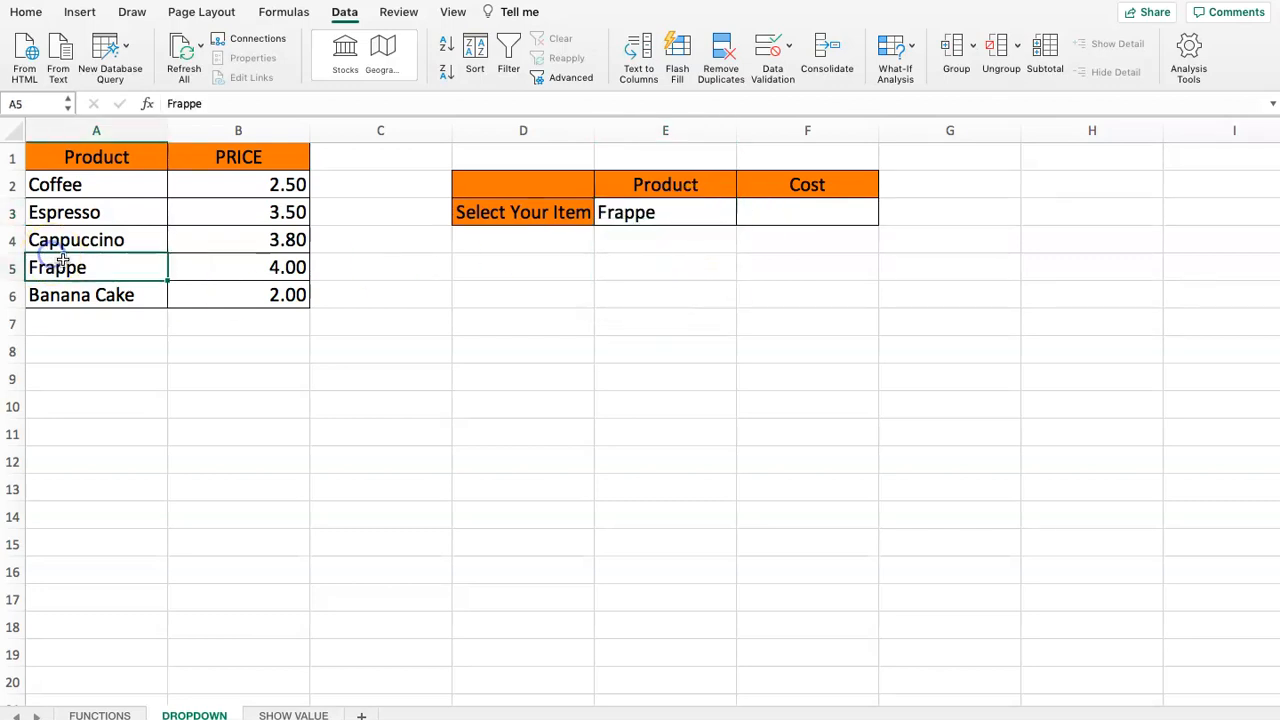
double_click(96, 263)
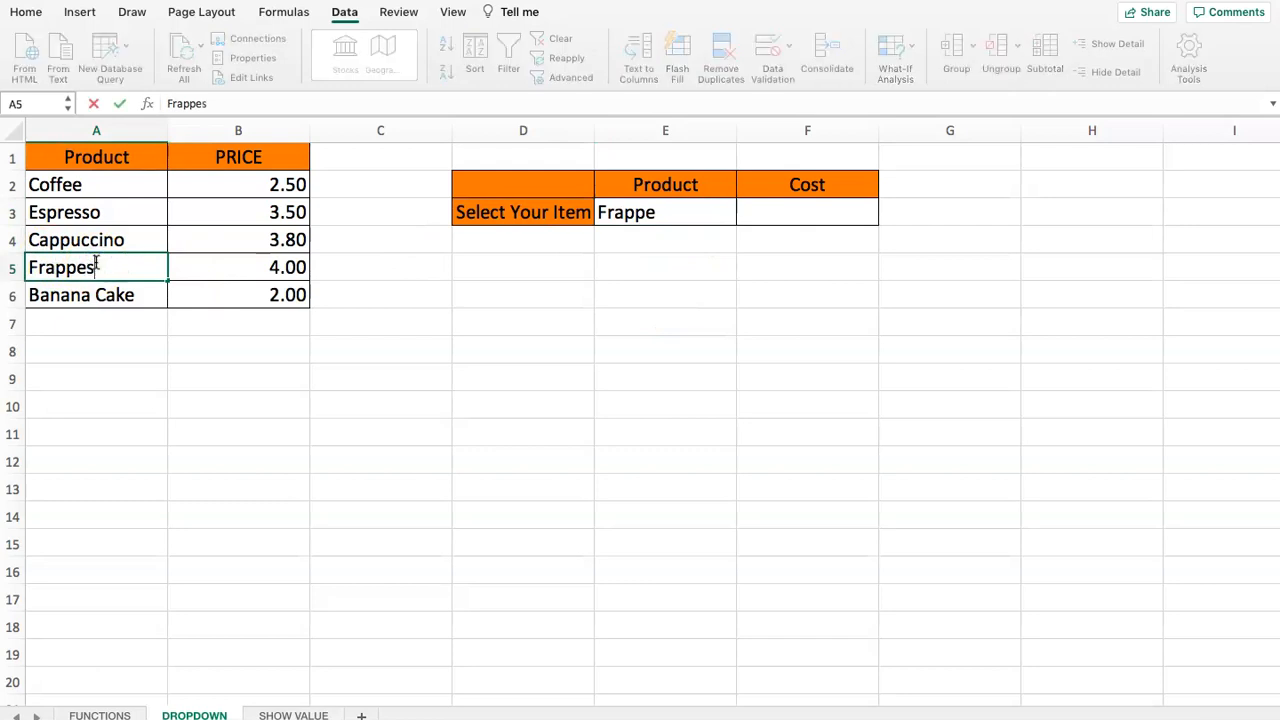
text(s)
key(Return)
Choose the renamed product Frappes from the dropdown in E3
click(666, 208)
click(743, 218)
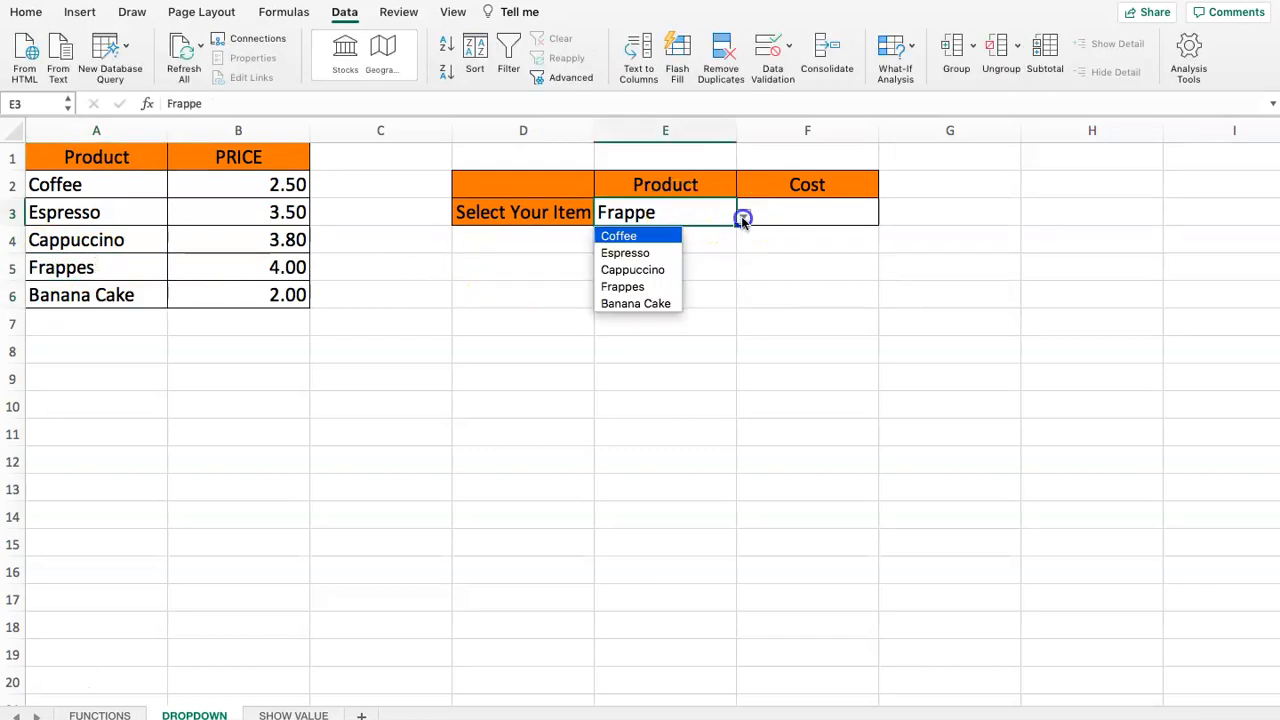
click(632, 289)
click(676, 267)
click(664, 216)
Start a VLOOKUP formula in Cost cell F3 with the selected product in E3 as the lookup value
click(820, 210)
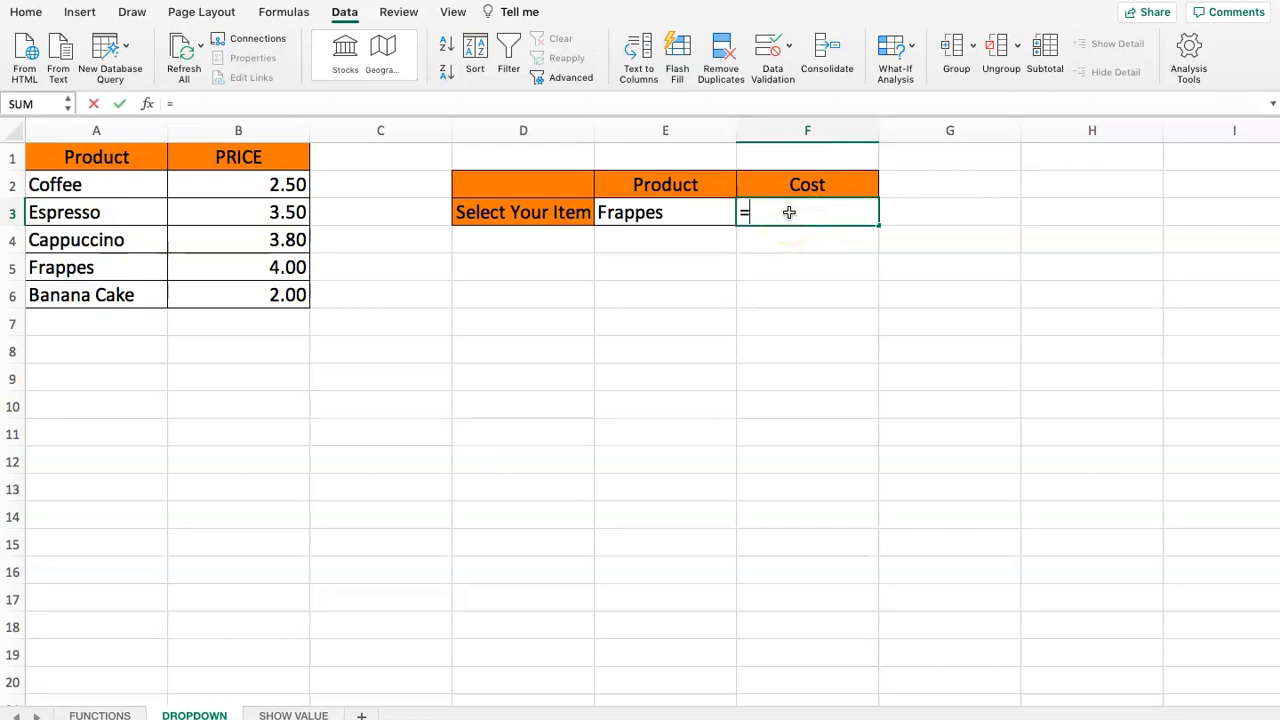
text(VLOOK)
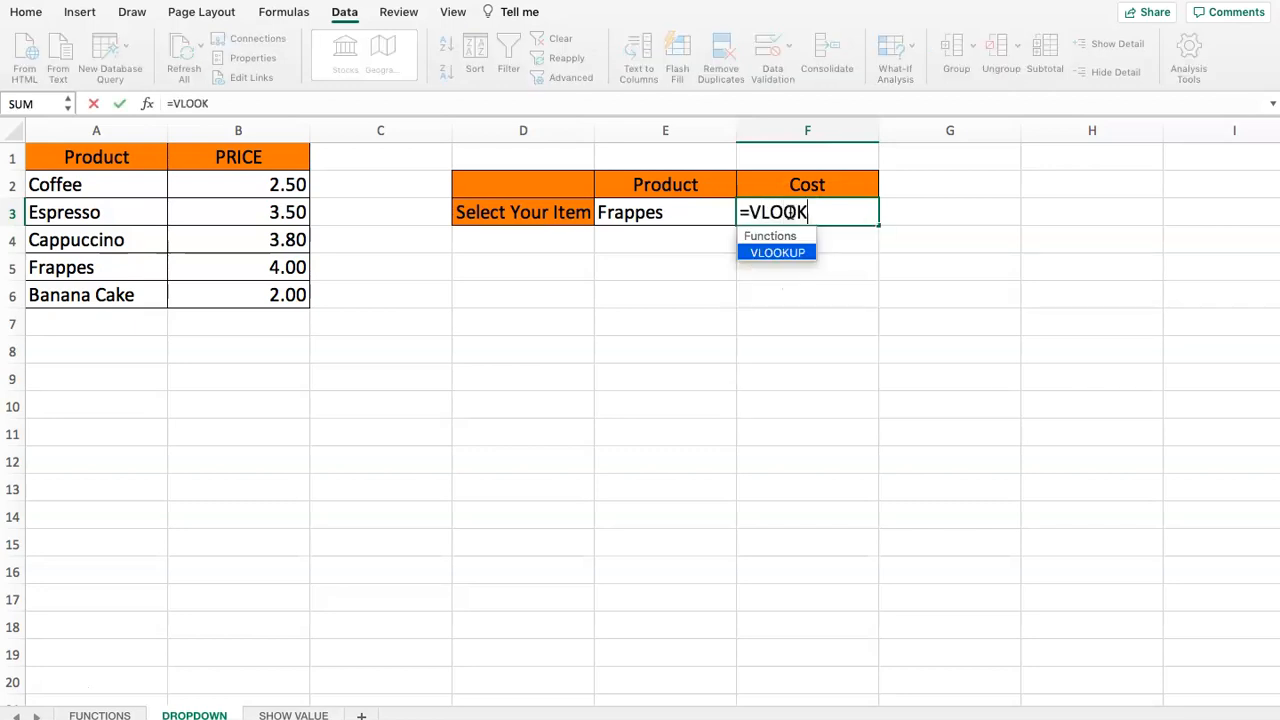
text(UP()
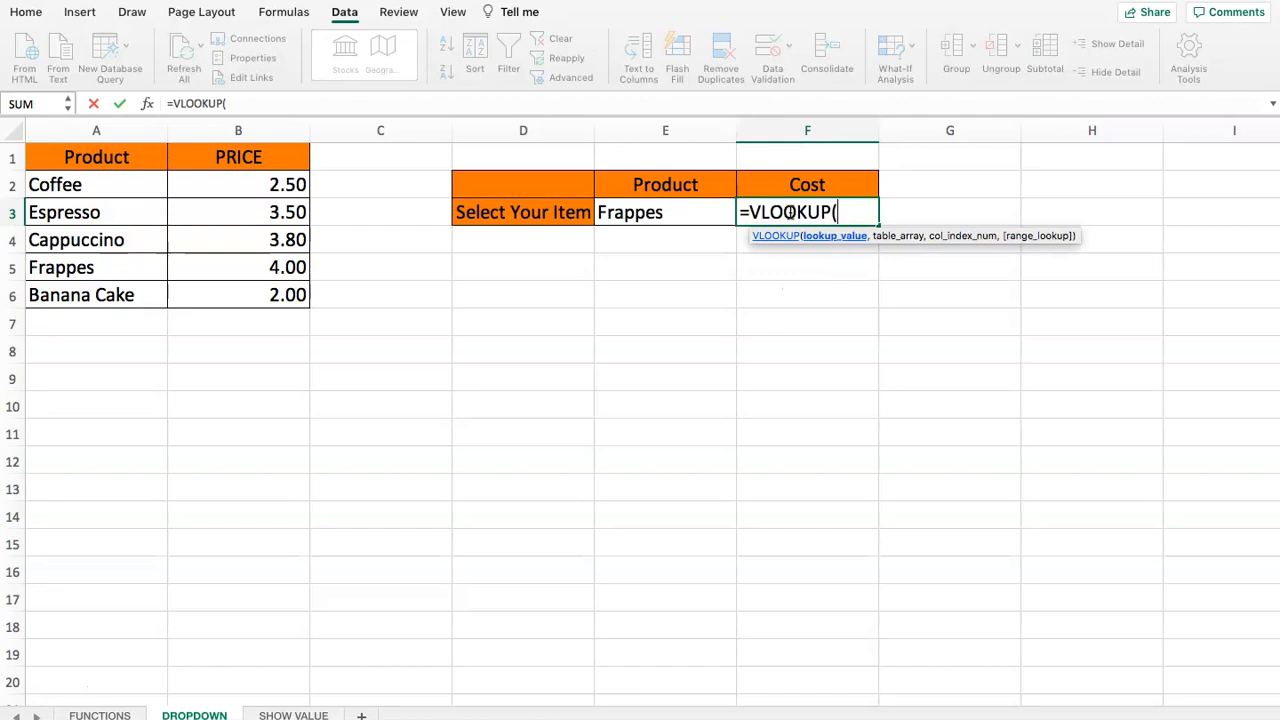
click(240, 103)
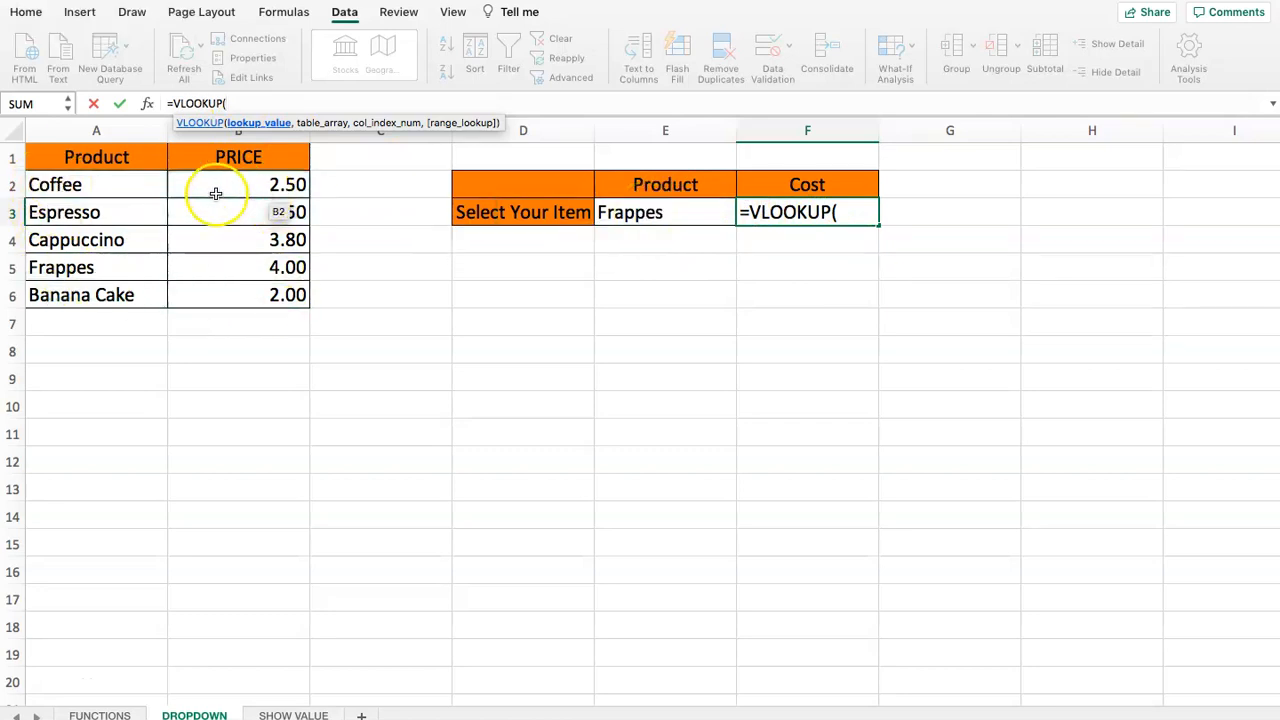
click(640, 217)
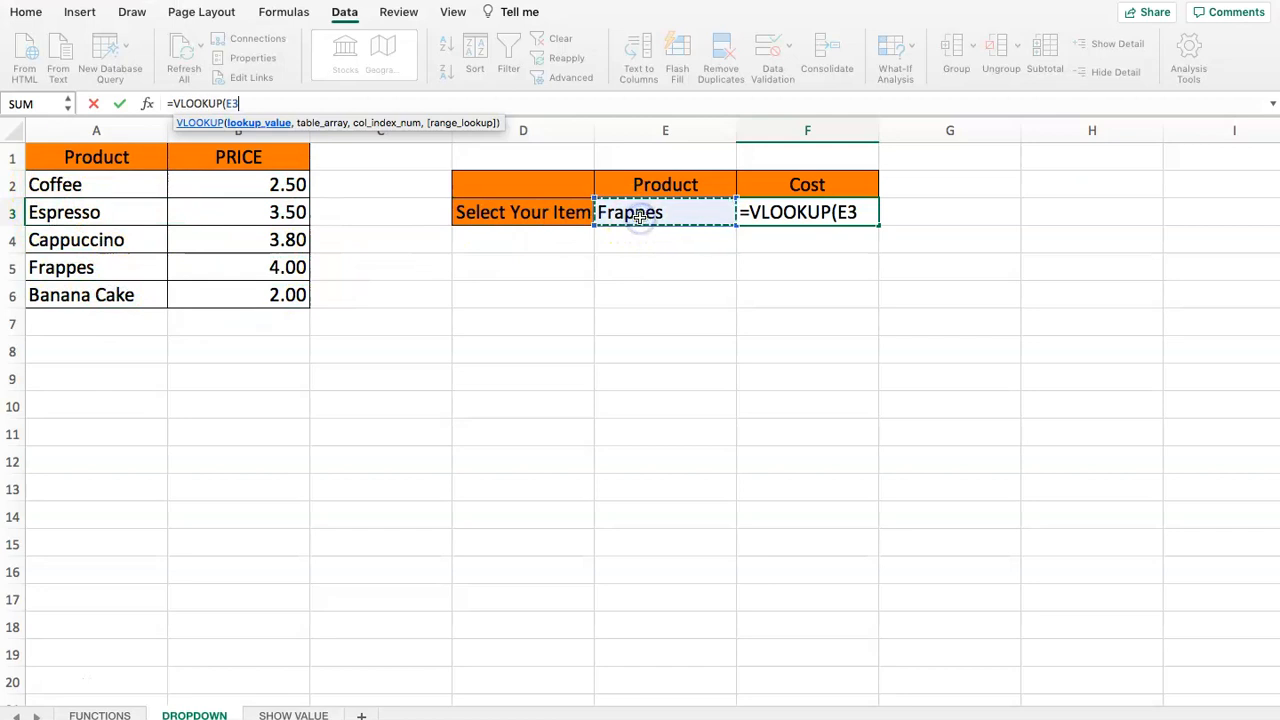
text(,)
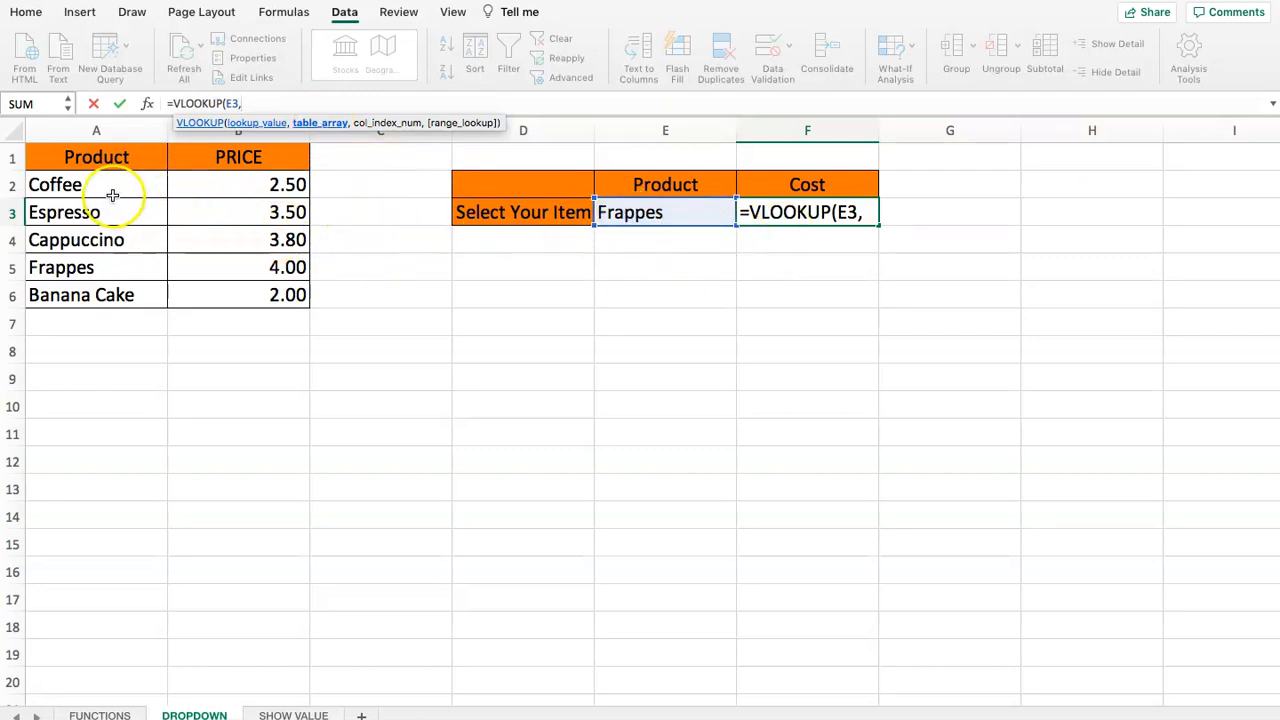
Complete the VLOOKUP formula in F3 with table array A2:B6, column index 2 and FALSE for an exact match
drag(55, 184, 216, 300)
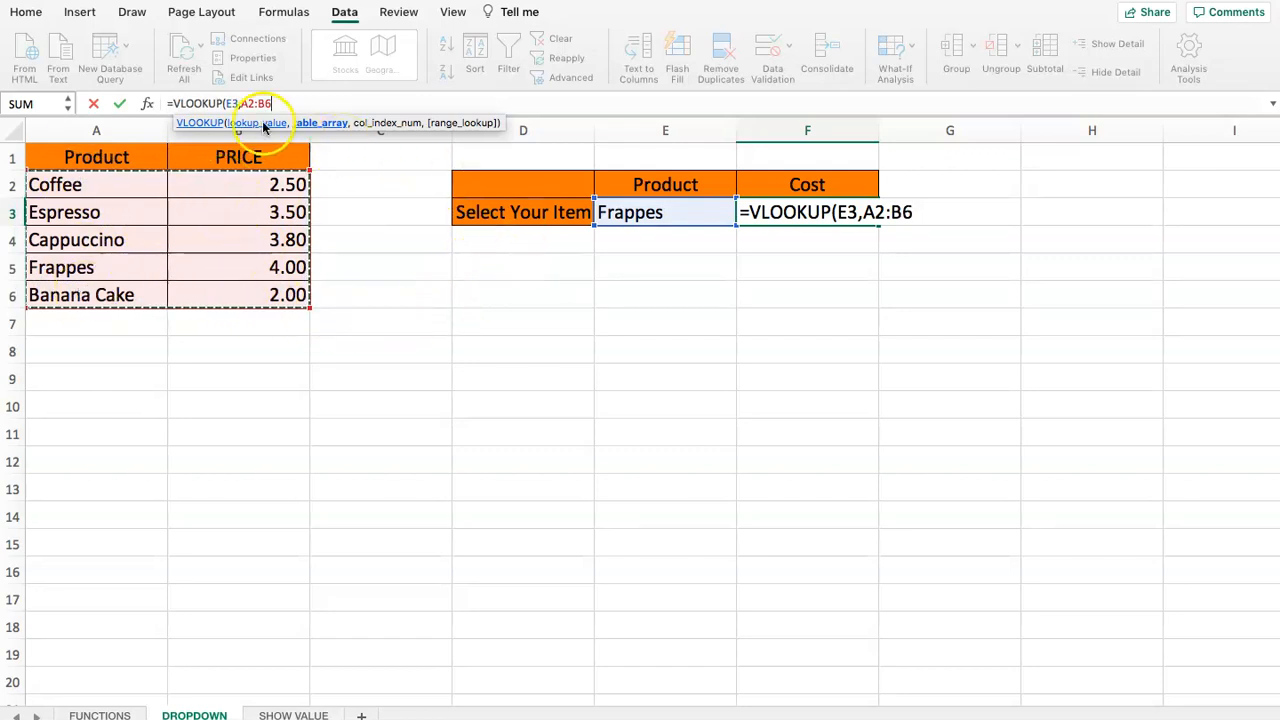
text(,)
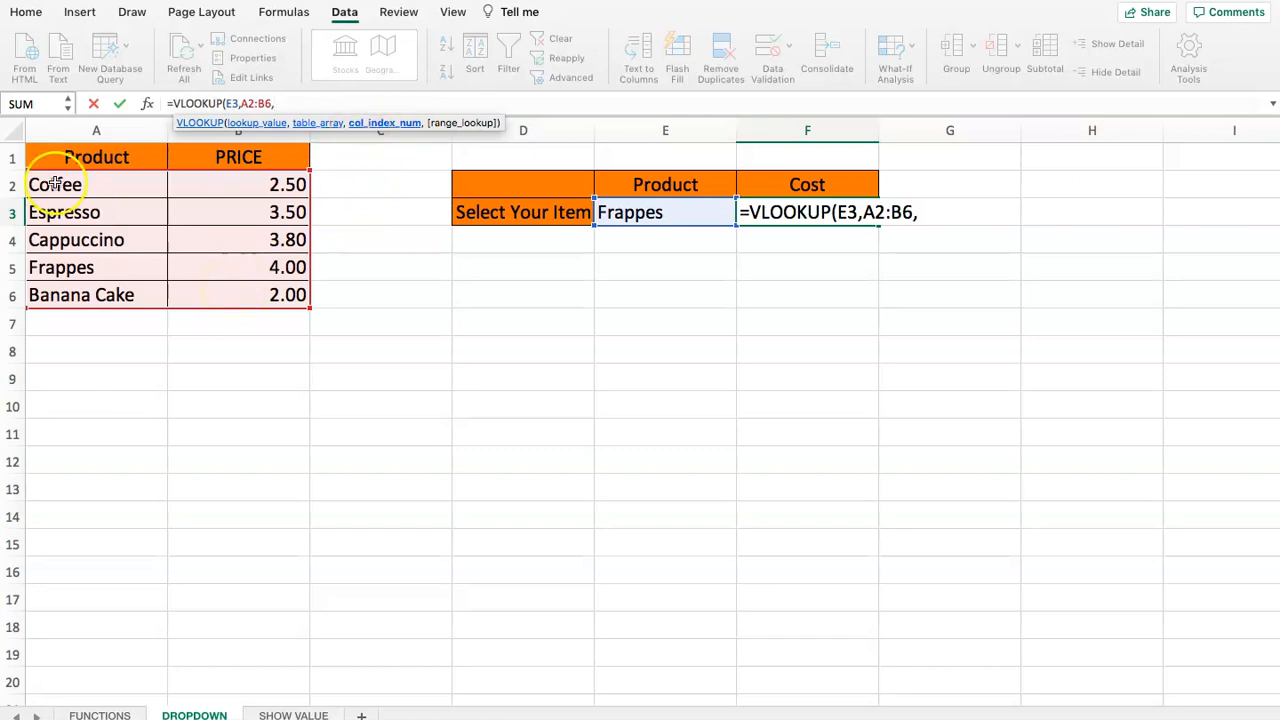
text(2)
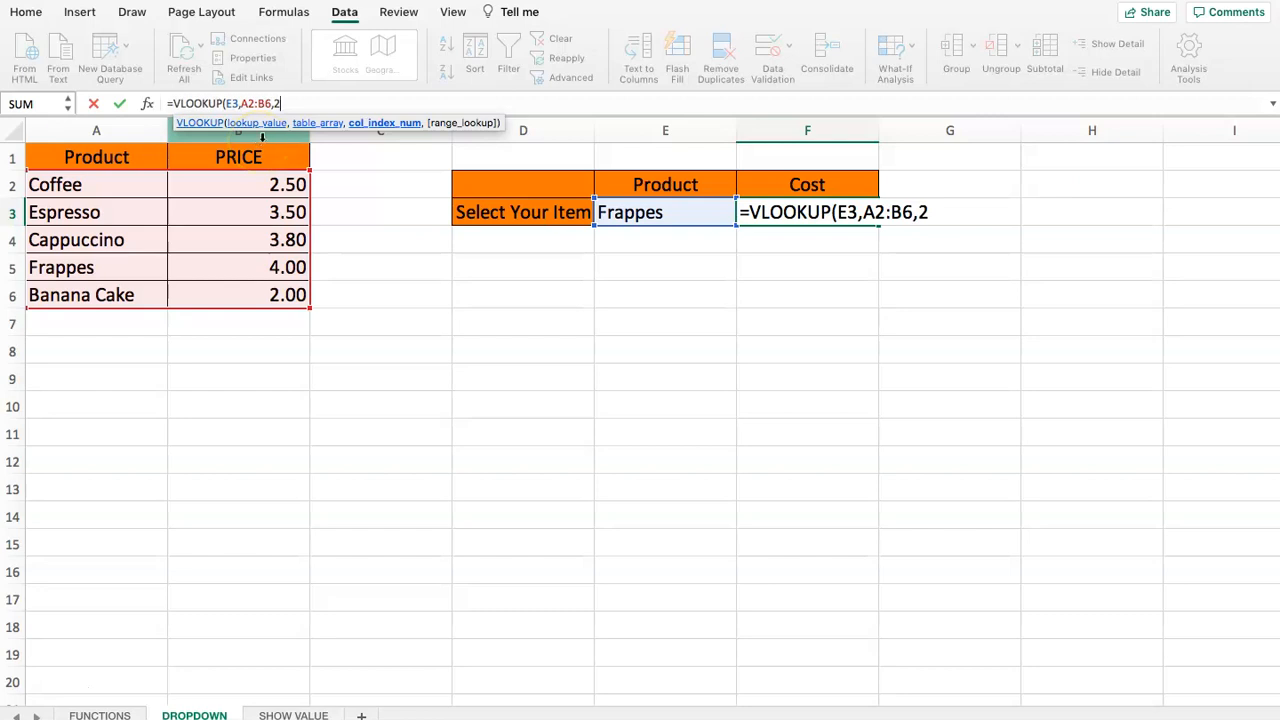
text(,)
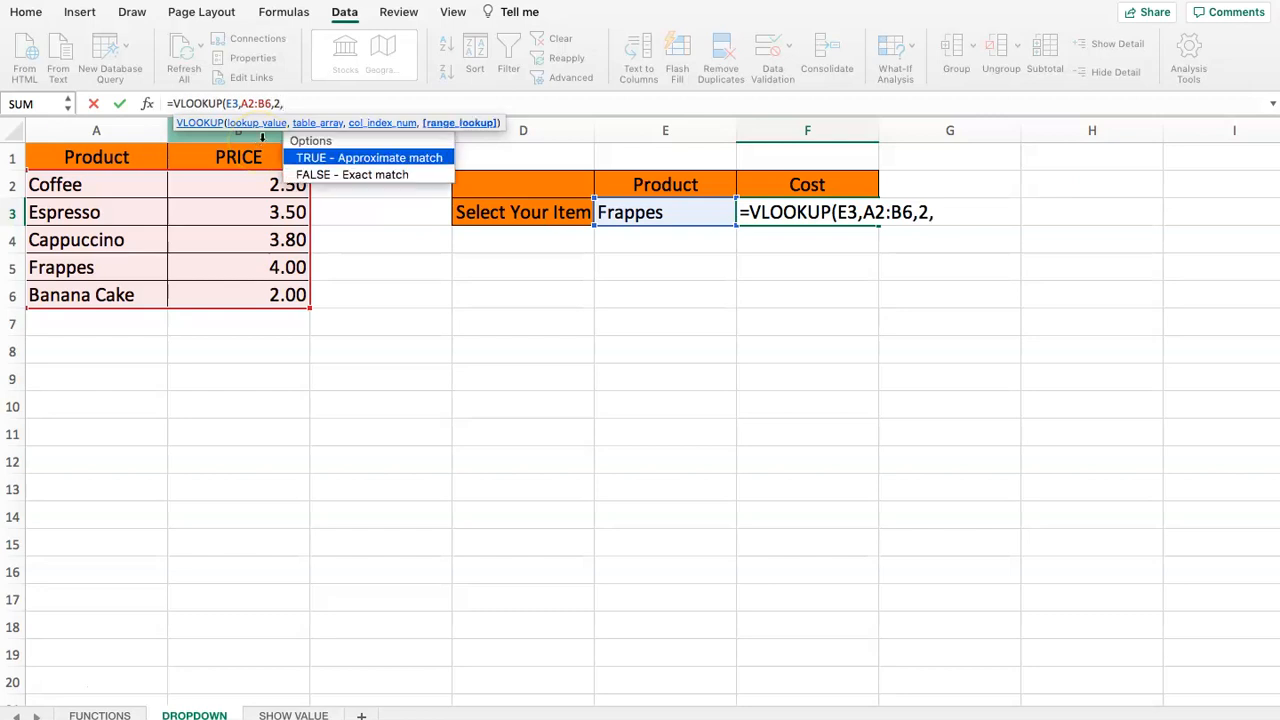
click(340, 177)
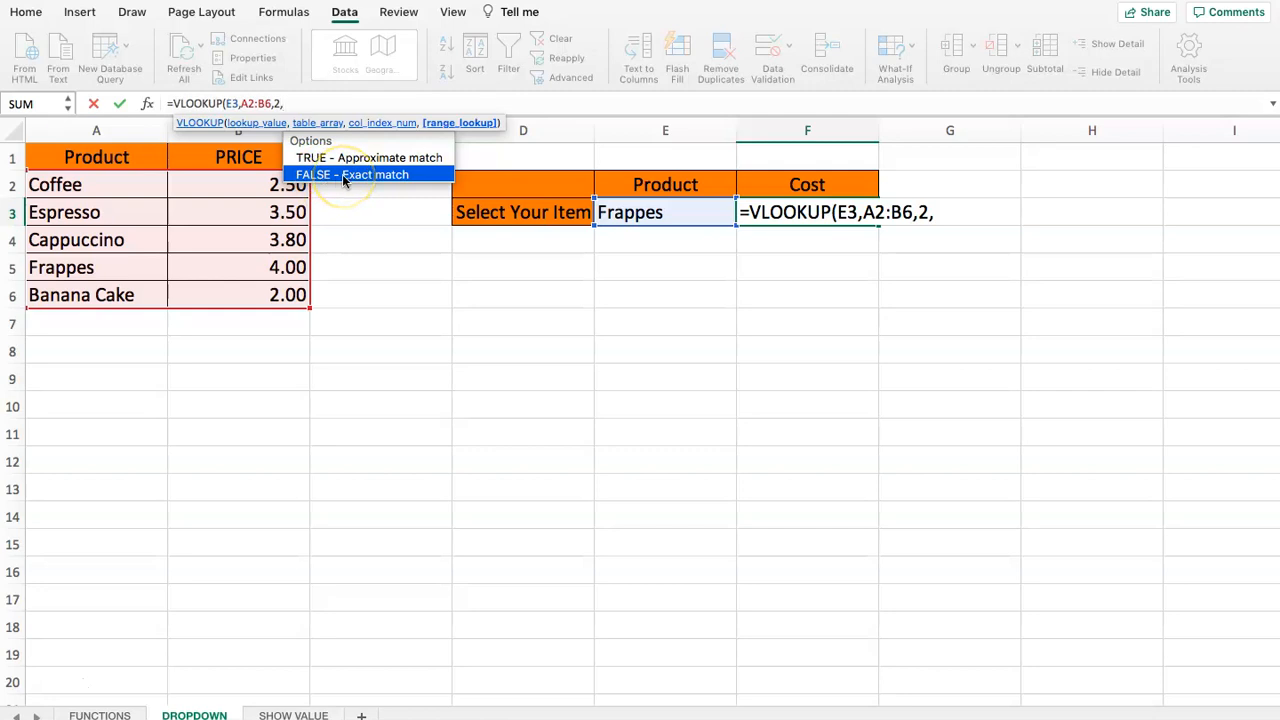
click(343, 177)
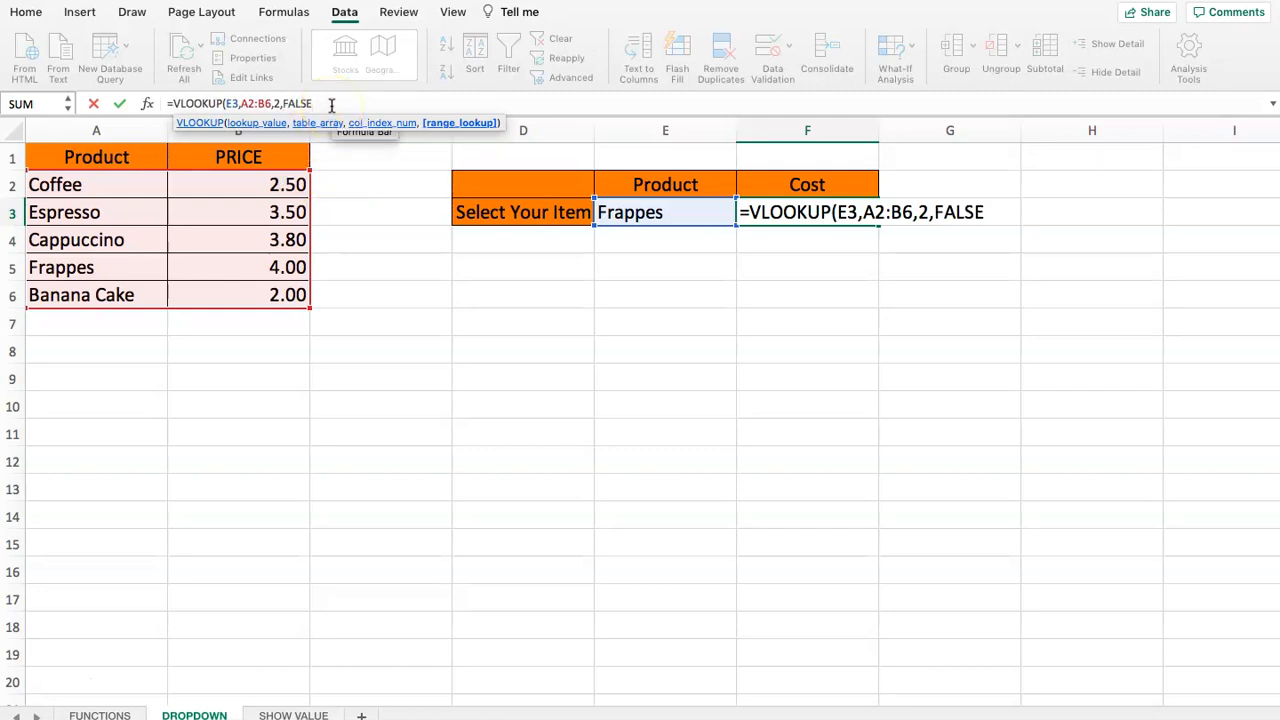
text())
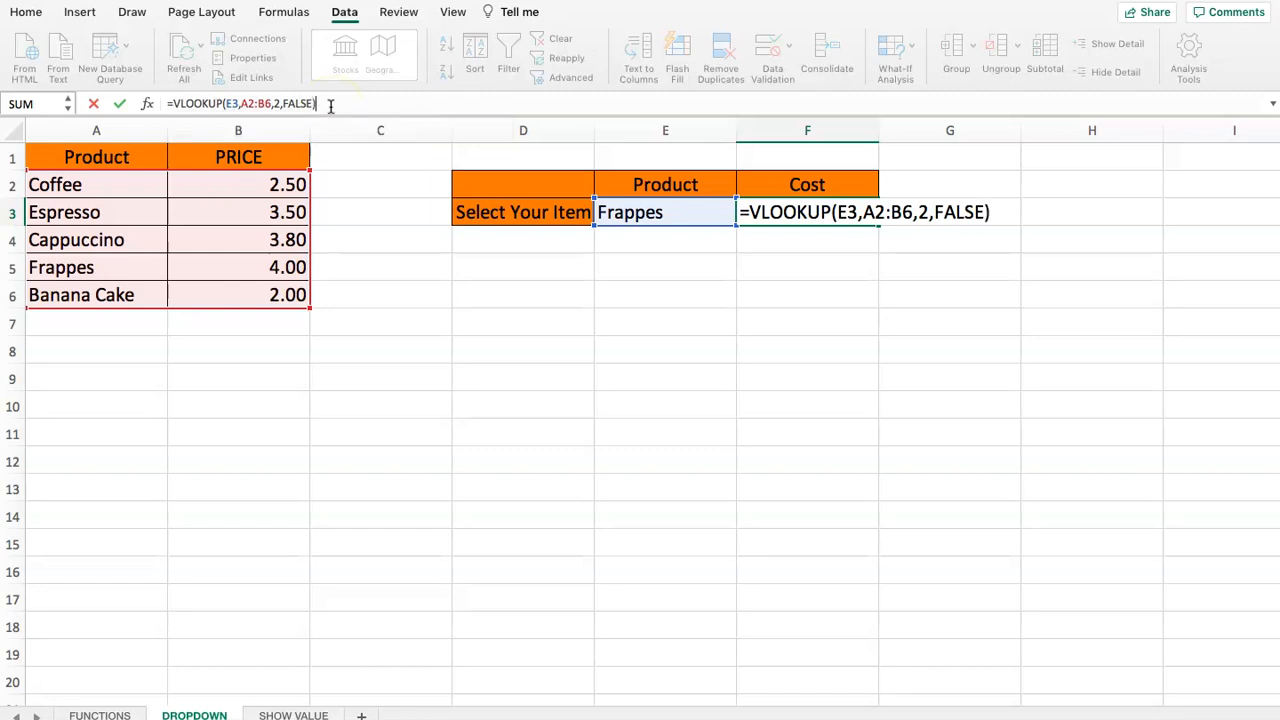
key(Return)
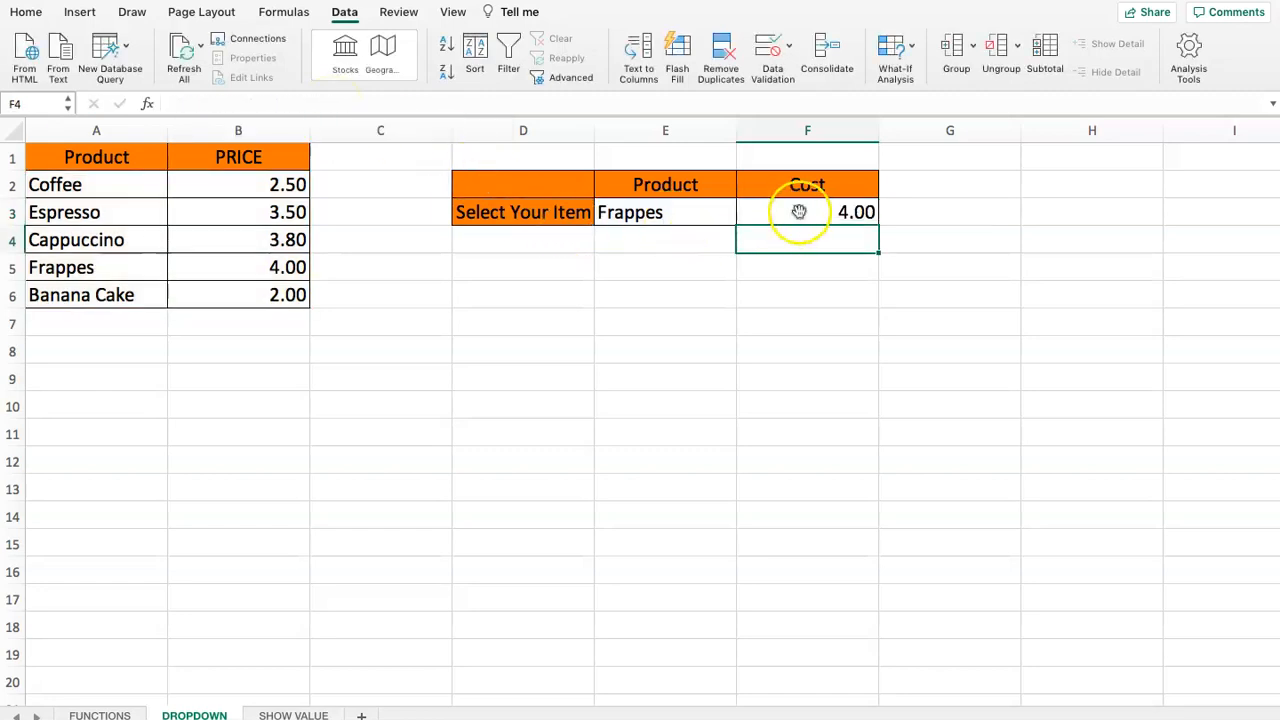
Rename the header in F2 to Price and select the formula cell F3 below it
click(799, 211)
click(792, 186)
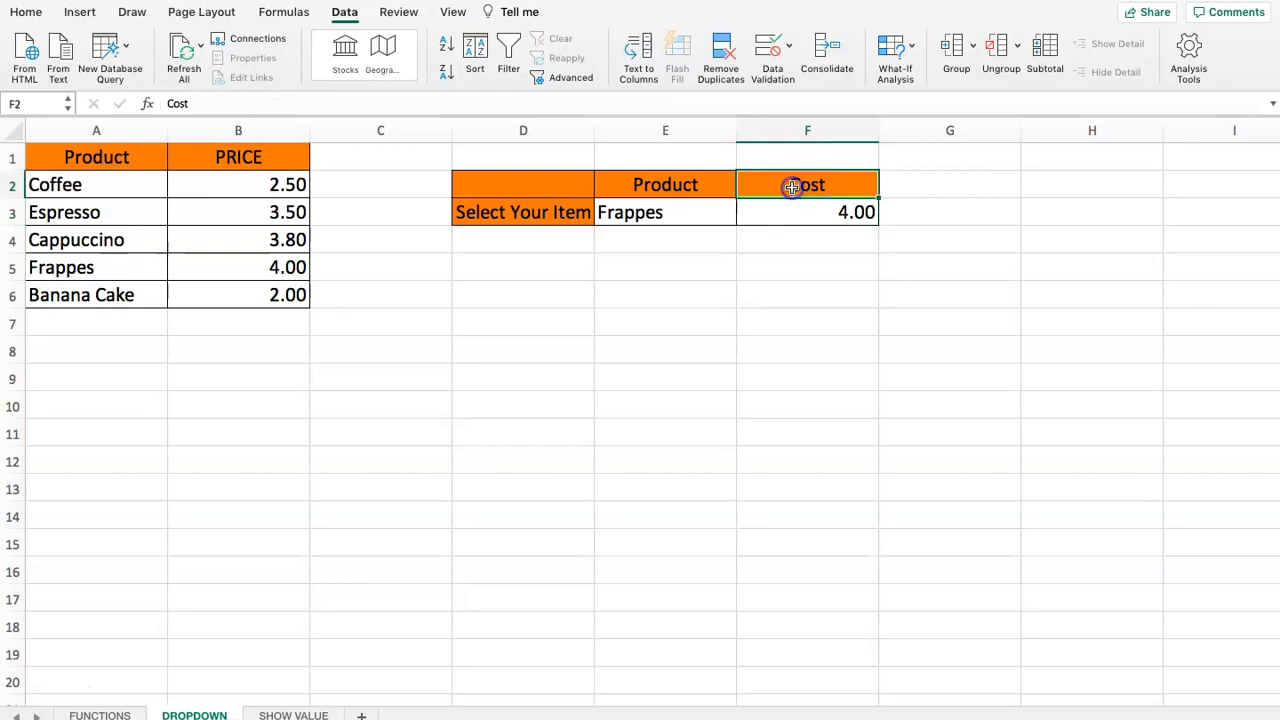
text(Produc)
key(BackSpace)
key(BackSpace)
key(BackSpace)
key(BackSpace)
text(ice)
key(Return)
click(786, 337)
click(792, 216)
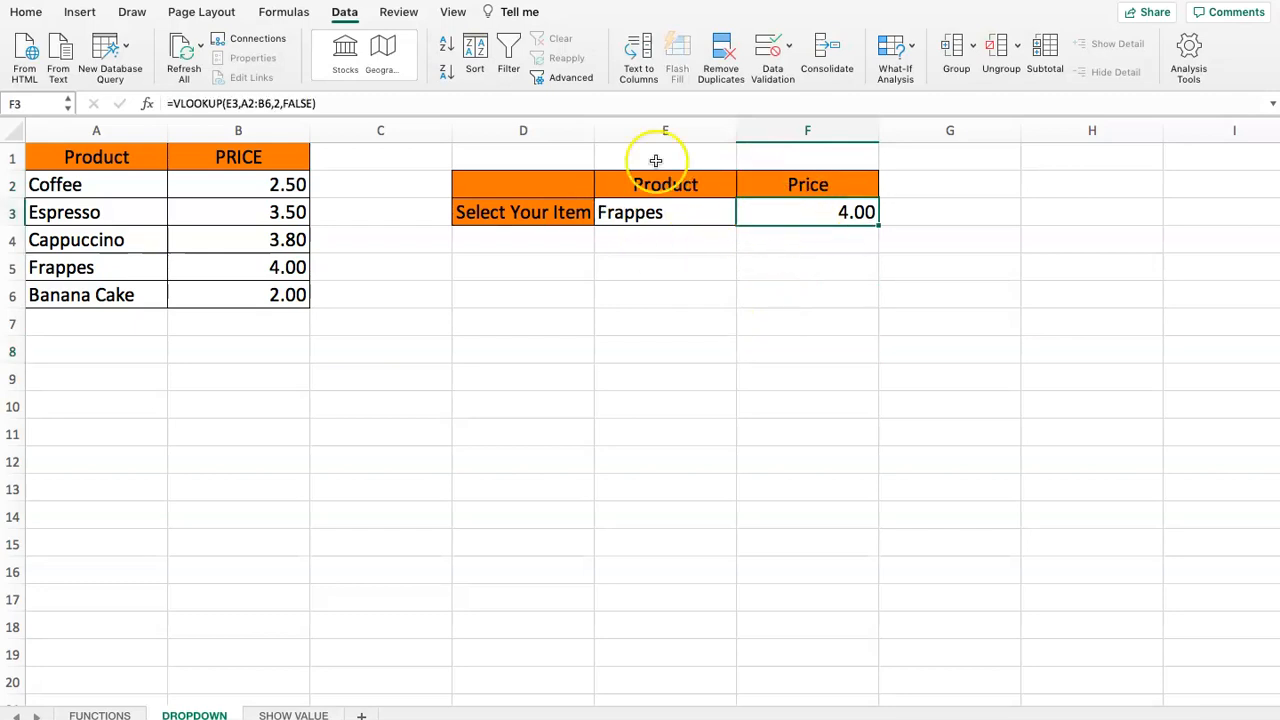
Choose Coffee from the dropdown in E3 and compare the result in F3 with Coffee's price in B2
click(660, 212)
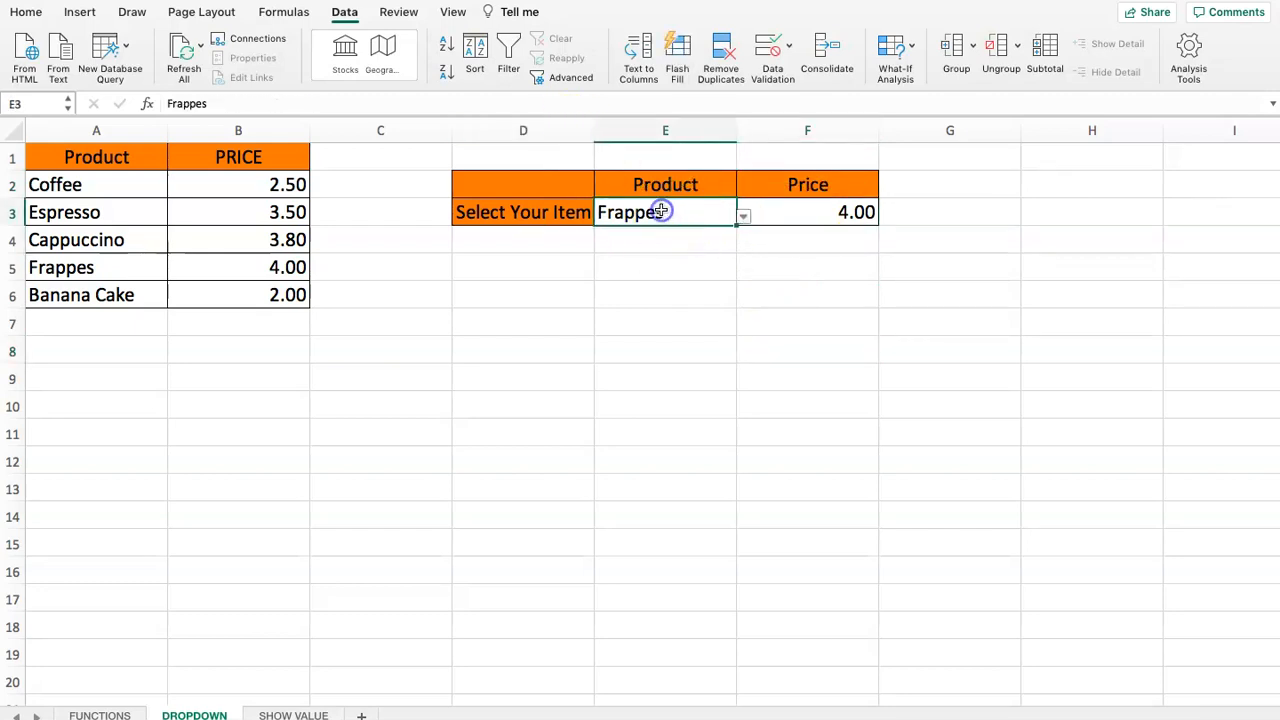
click(743, 217)
click(660, 237)
click(808, 272)
click(805, 214)
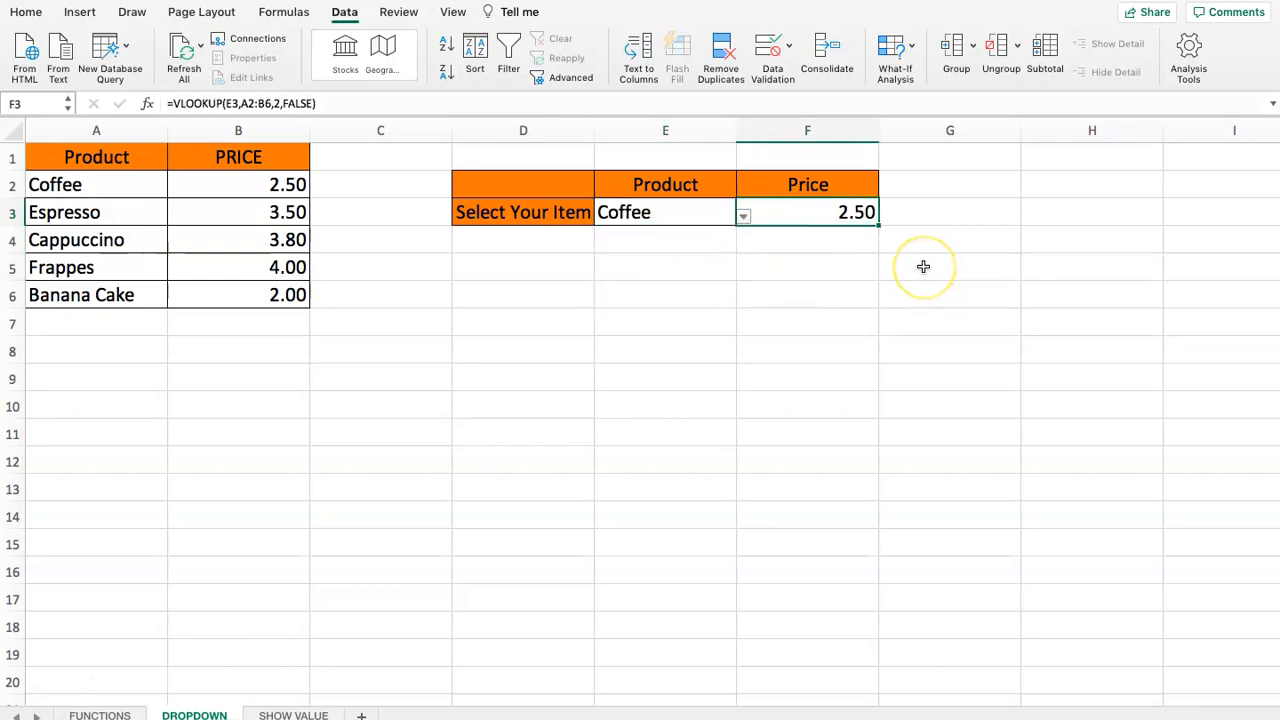
click(222, 180)
Test the lookup by choosing Banana Cake and then Espresso from the dropdown in E3
click(683, 214)
click(743, 216)
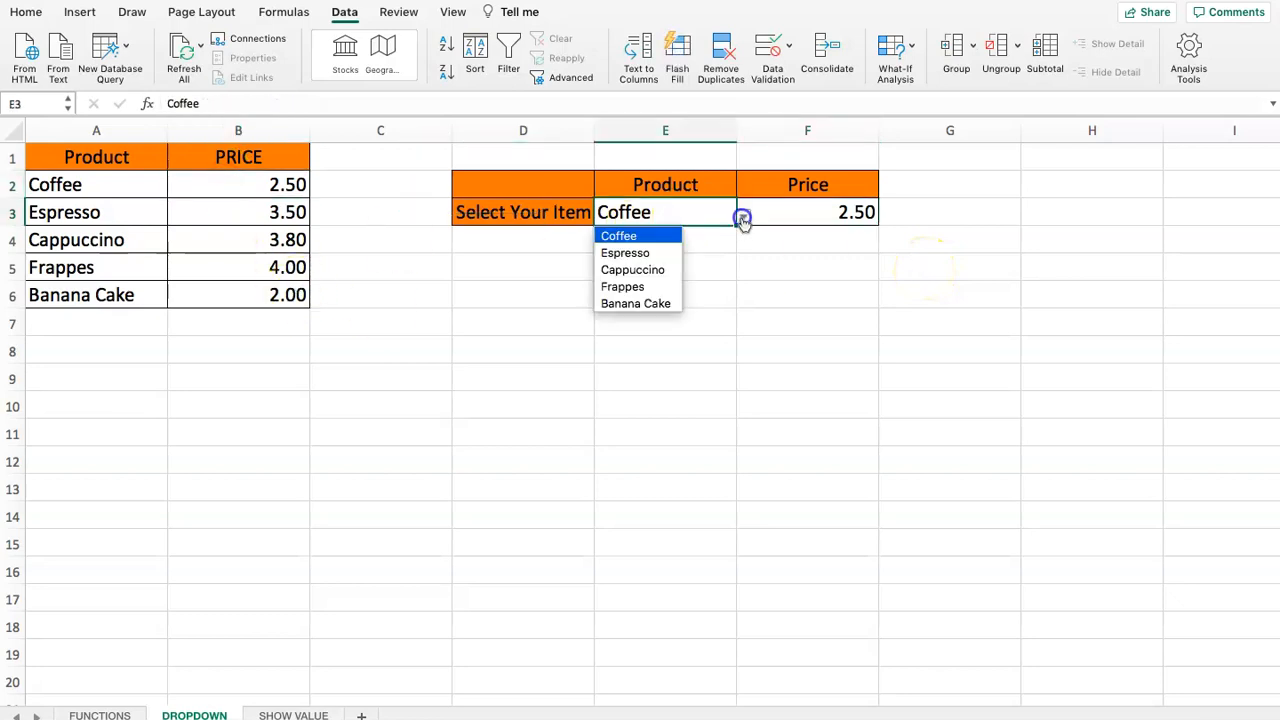
click(636, 304)
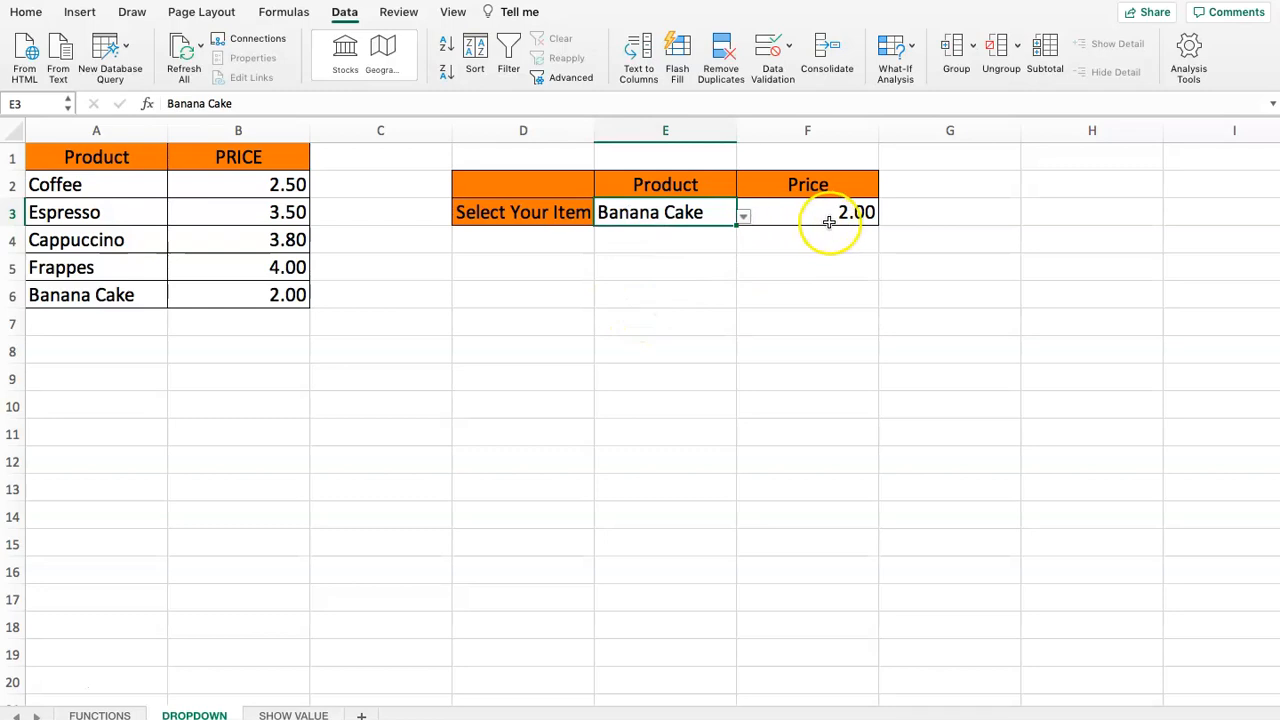
click(738, 218)
click(640, 253)
click(460, 297)
Set the price of Espresso in B3 to 7.77
click(258, 213)
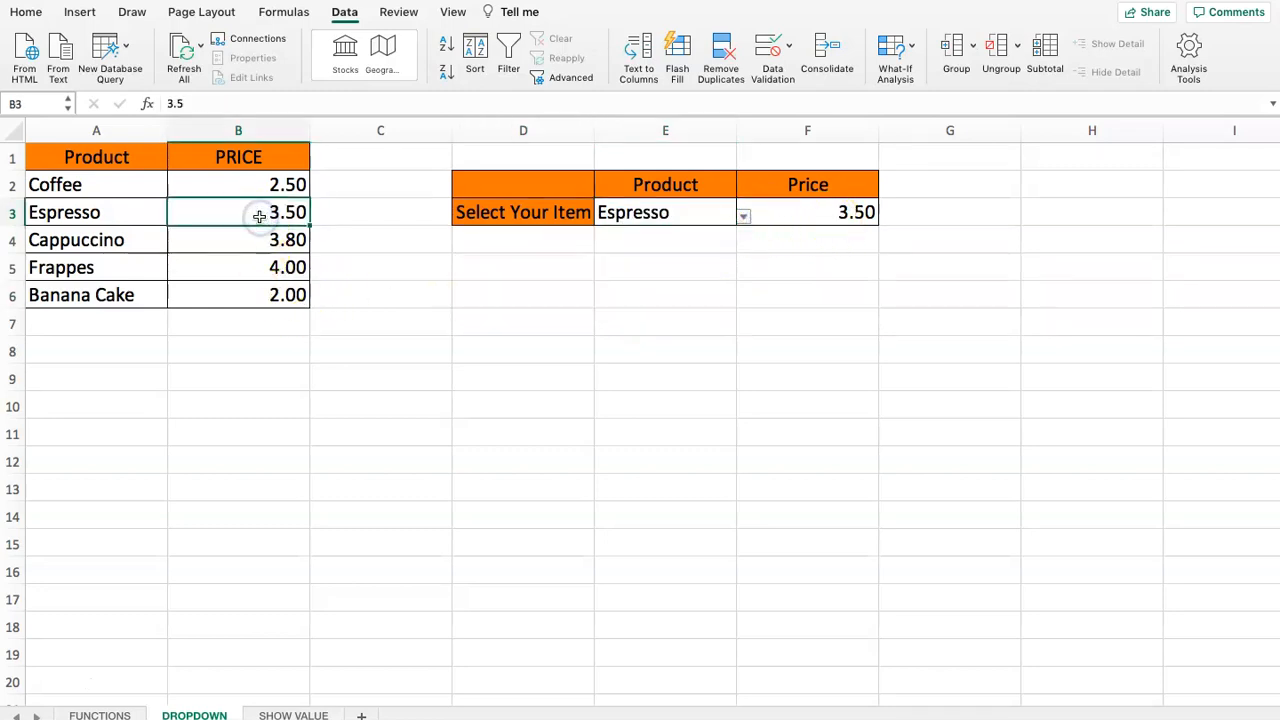
text(7)
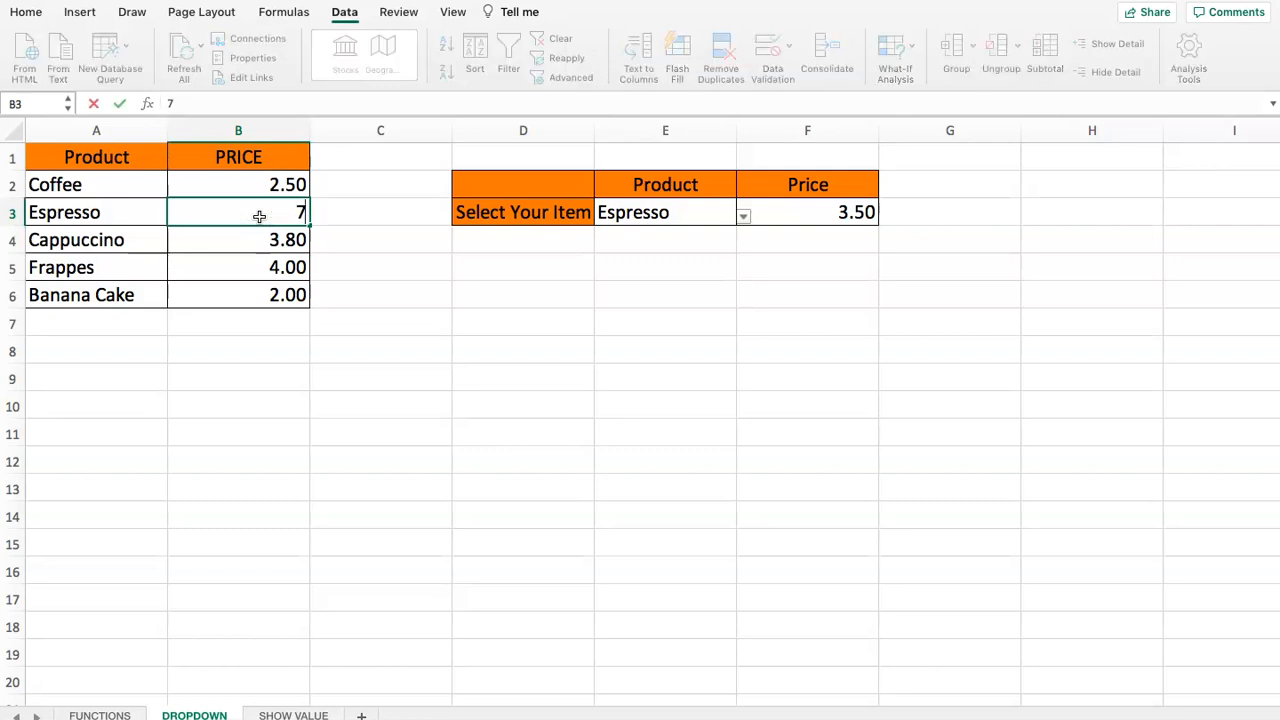
text(.77)
key(Return)
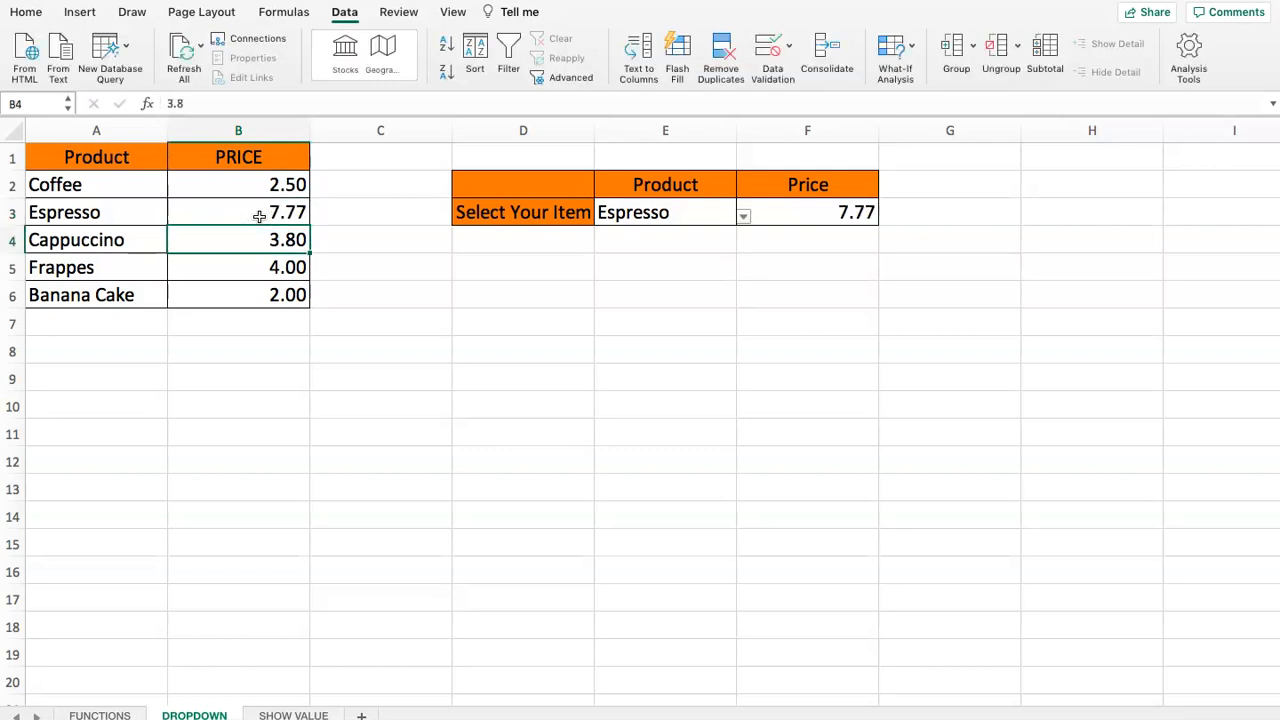
Switch the selected product in E3 back to Coffee using its dropdown
click(700, 214)
click(744, 216)
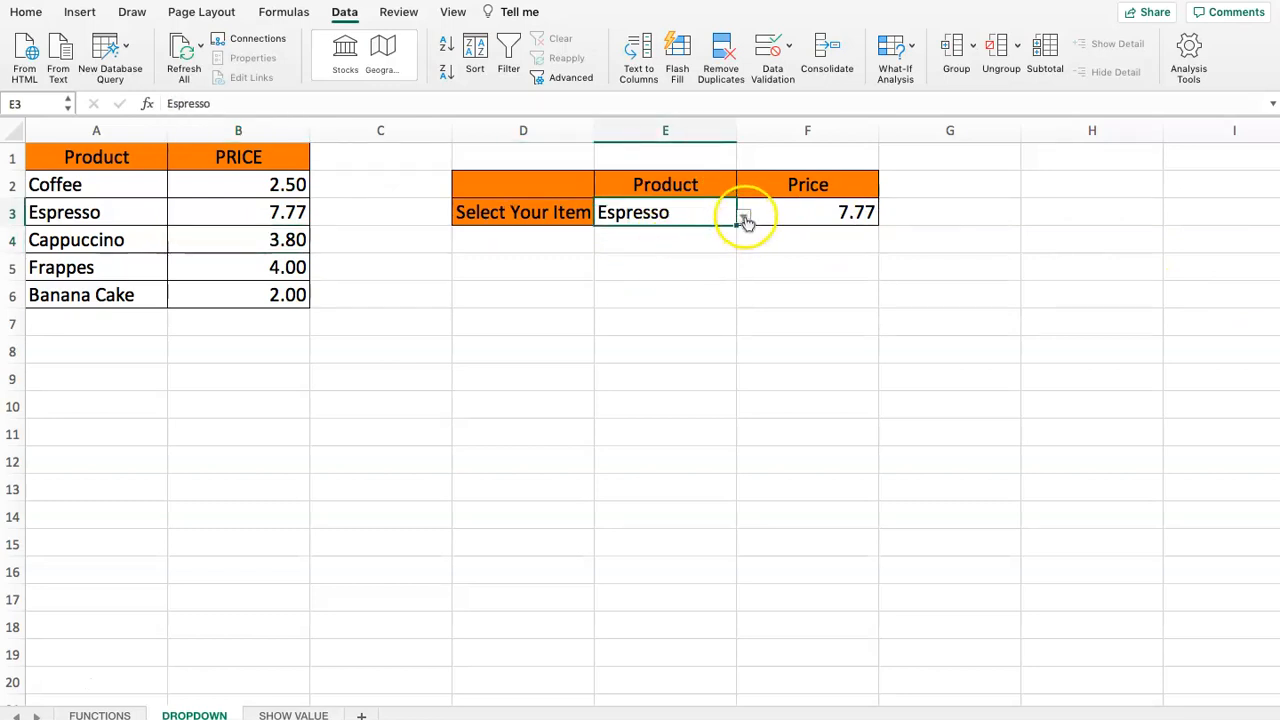
click(618, 236)
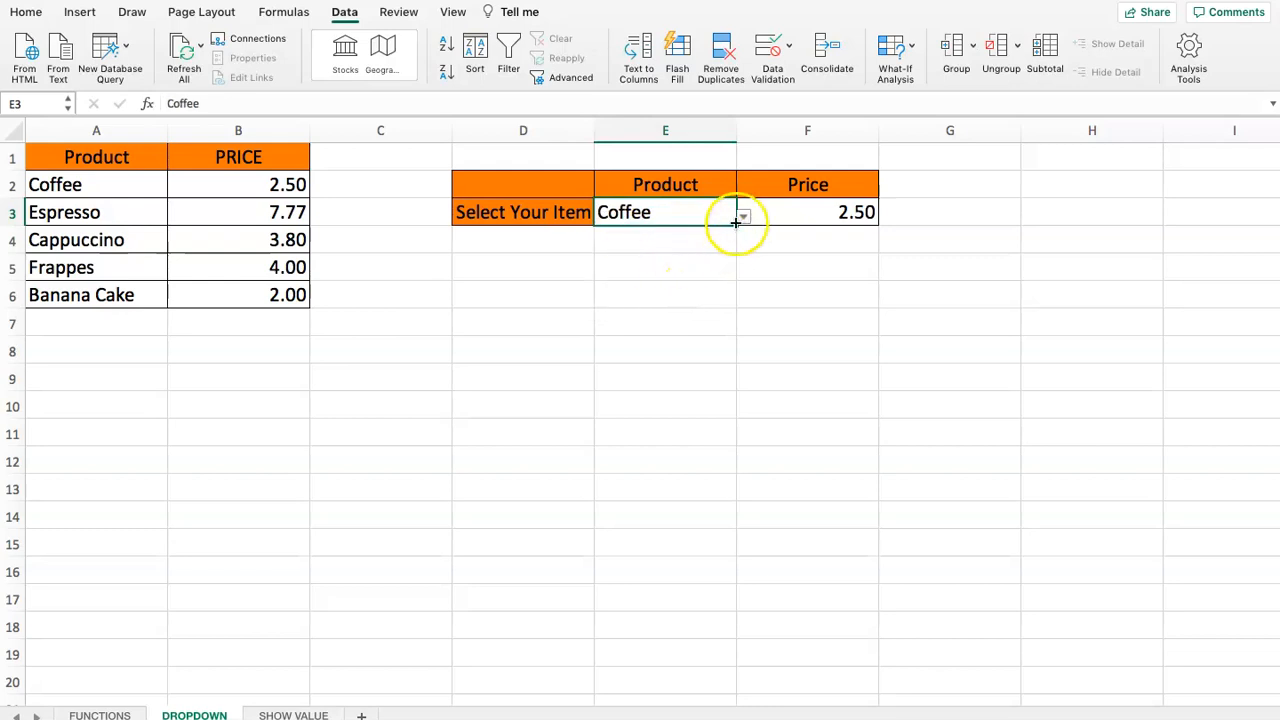